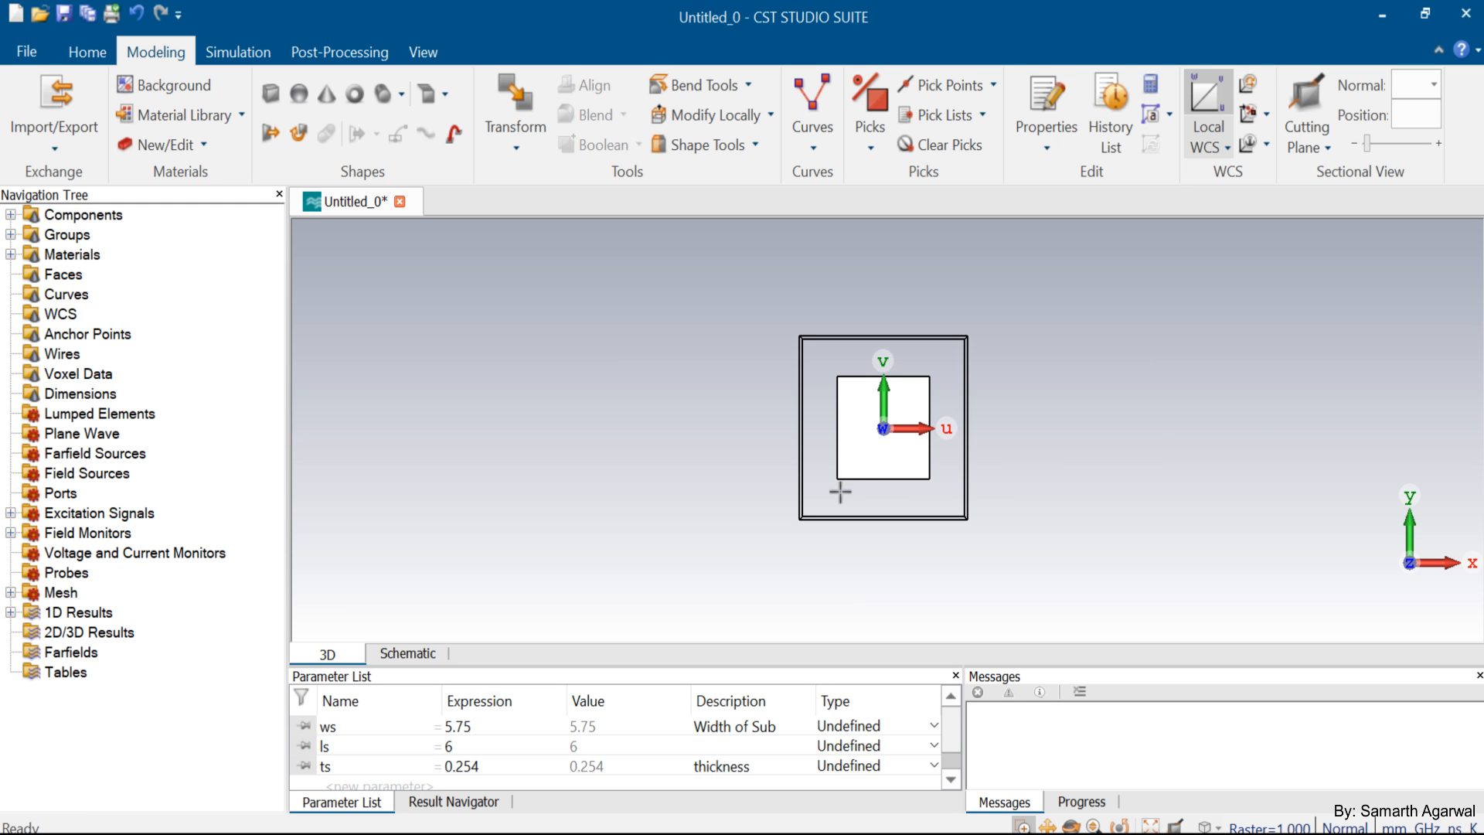
Align the local WCS with the substrate's front face, the one whose normal points along positive z
drag(841, 490, 915, 502)
scroll(891, 449, up, 6)
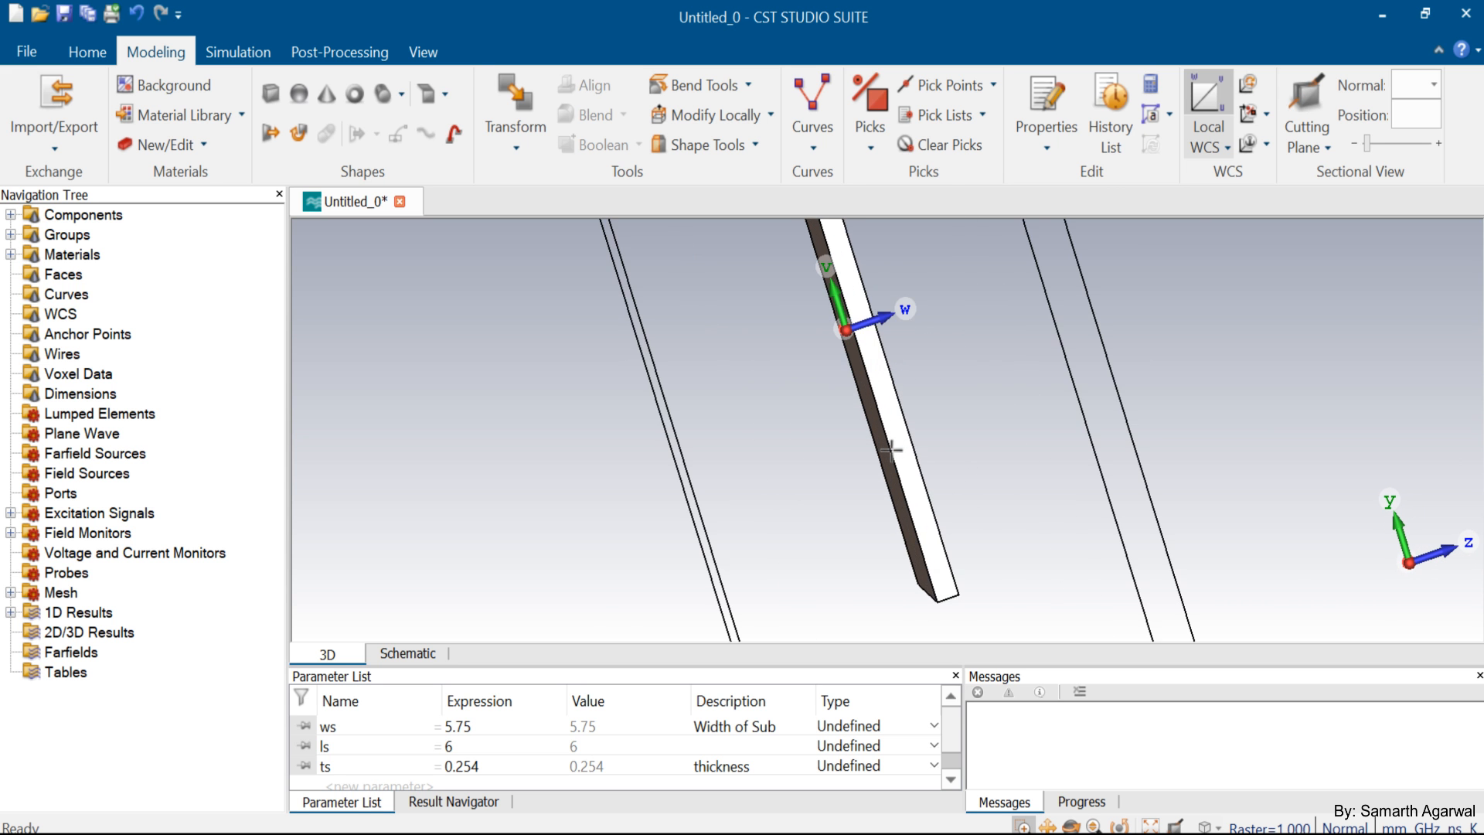
mouse_move(891, 450)
ctrl+mouse_down()
mouse_move(881, 464)
mouse_move(902, 463)
ctrl+mouse_up()
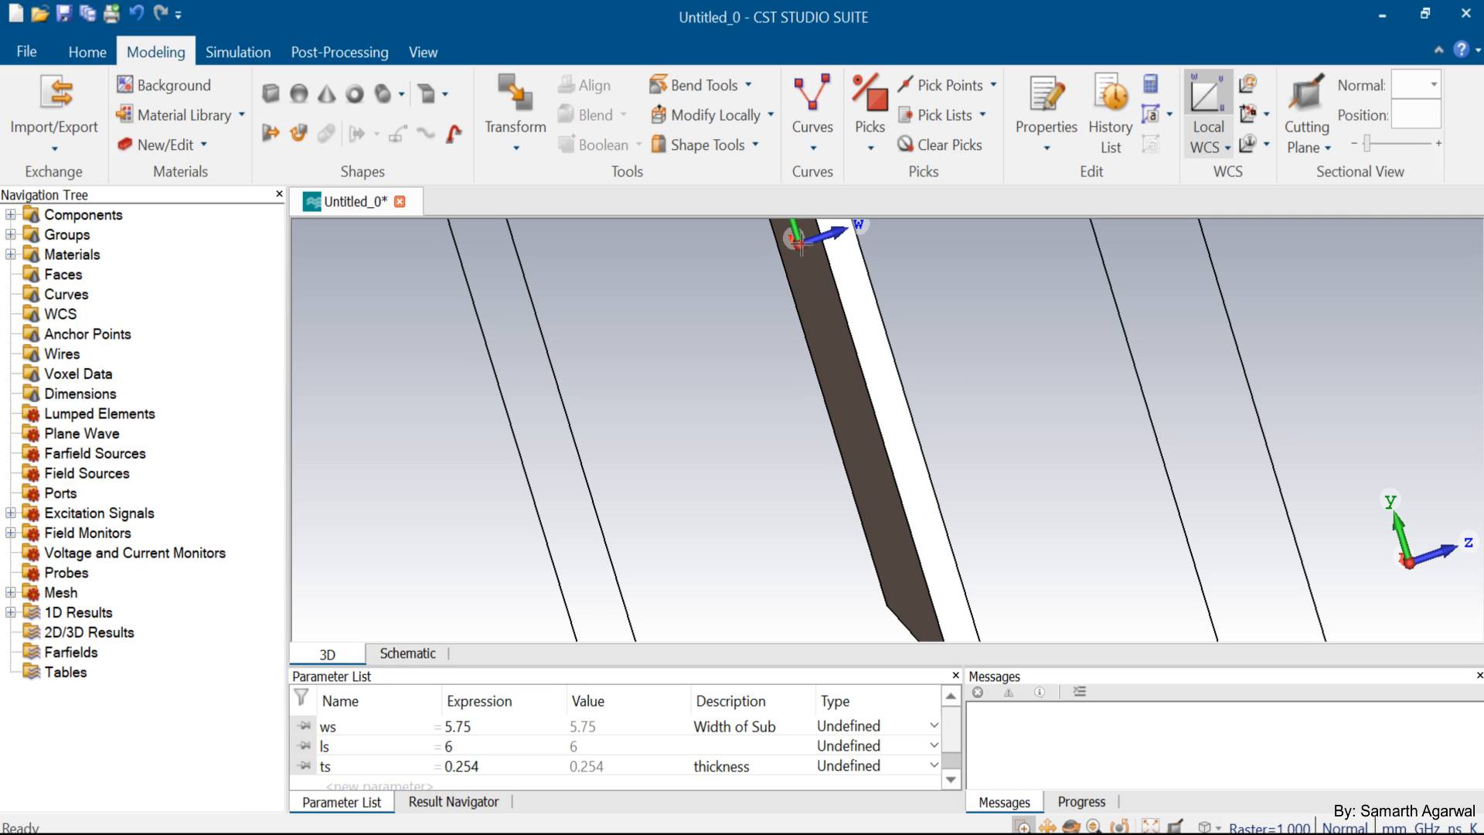
ctrl+drag(897, 305, 866, 315)
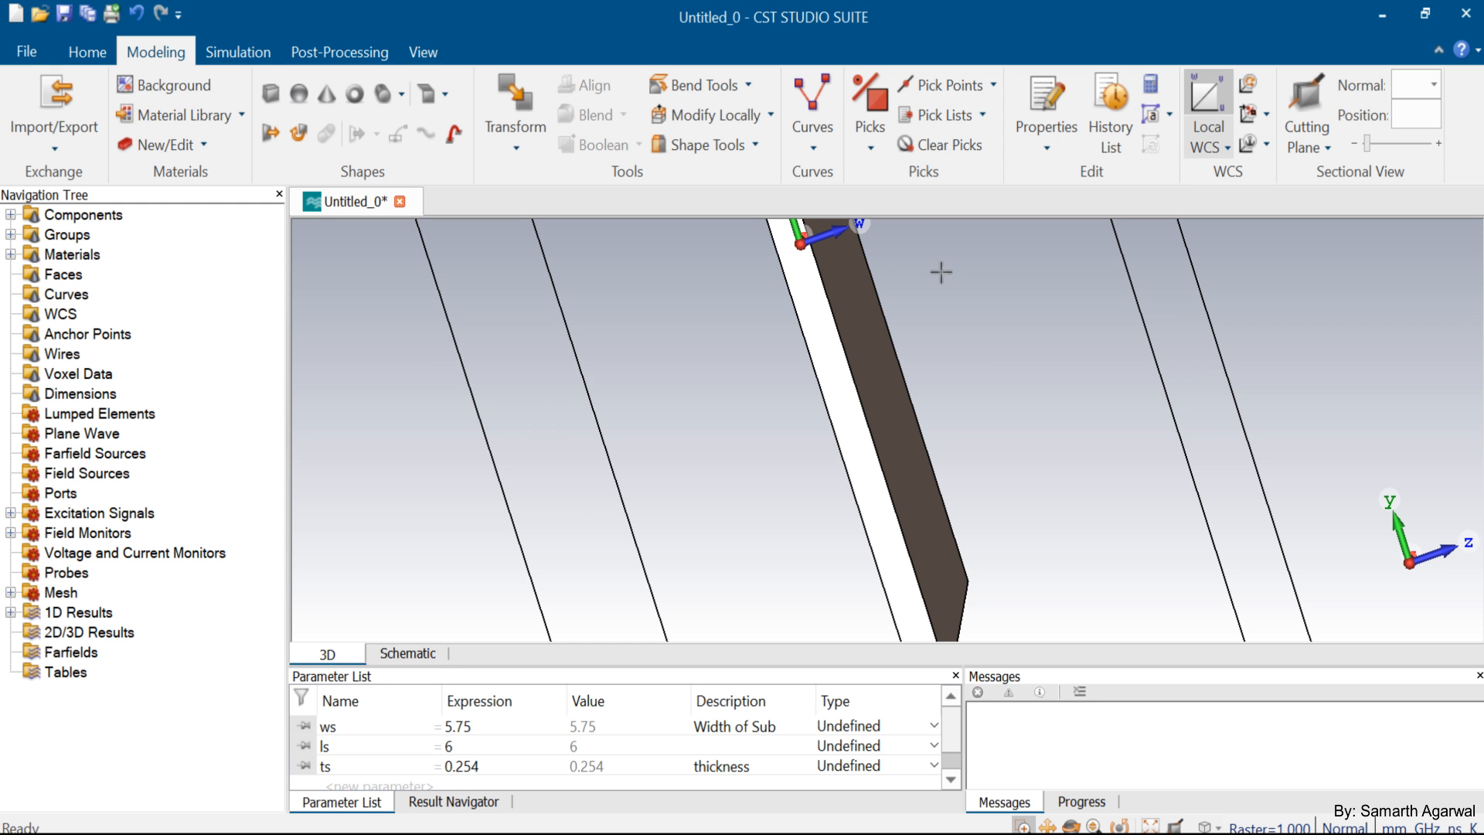
key(5)
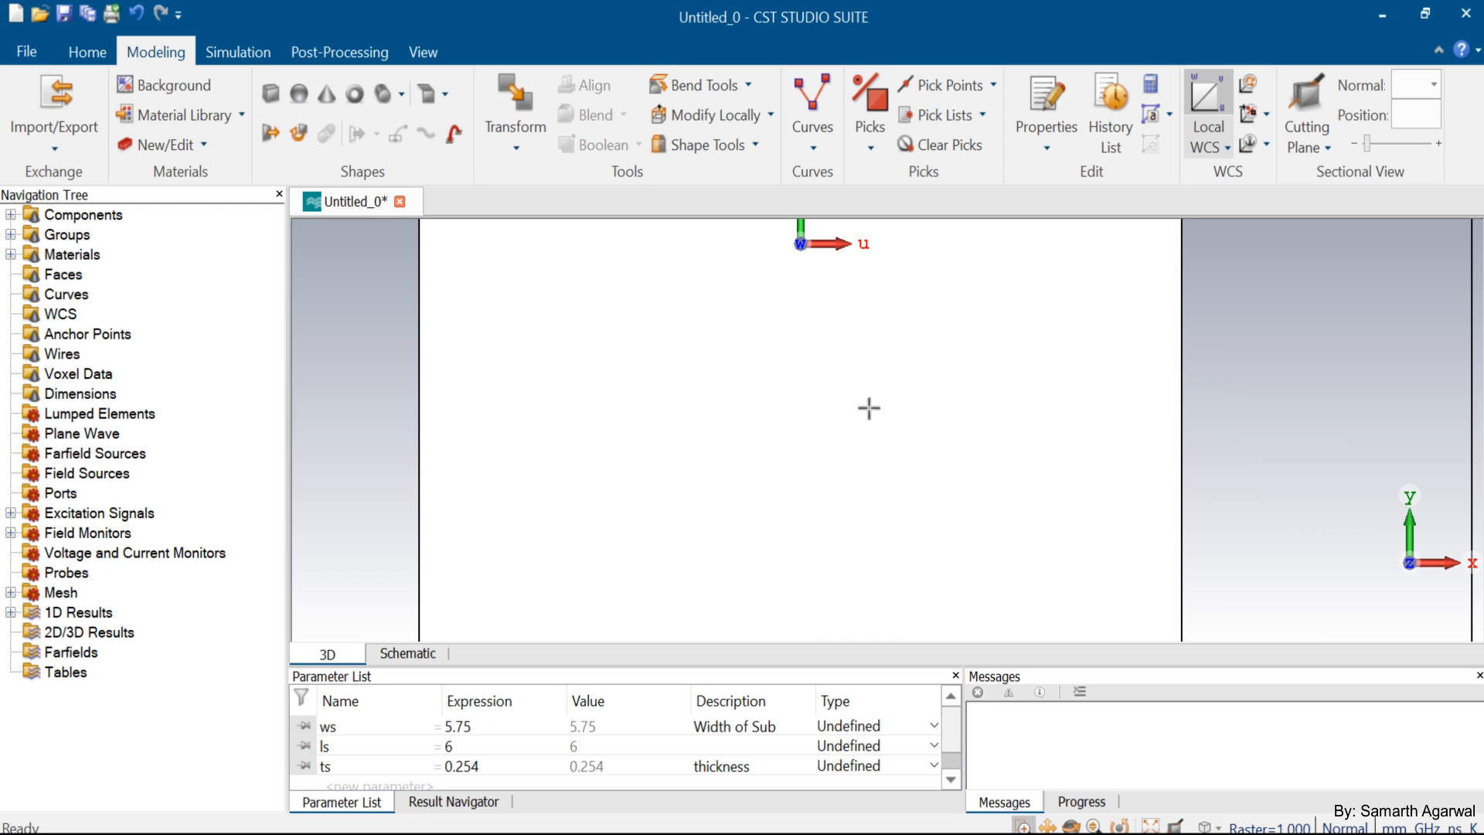
scroll(866, 408, down, 5)
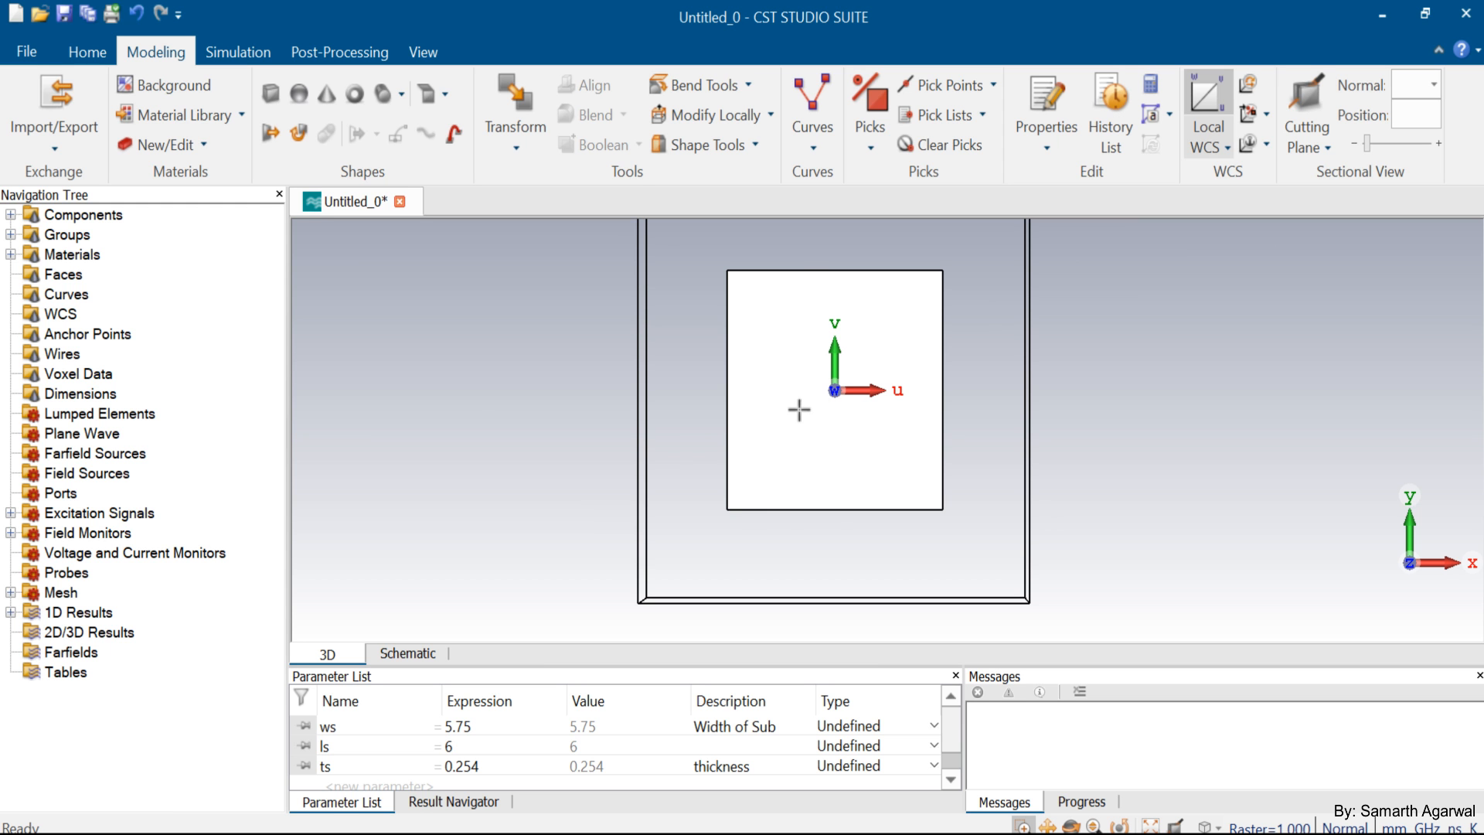
key(f)
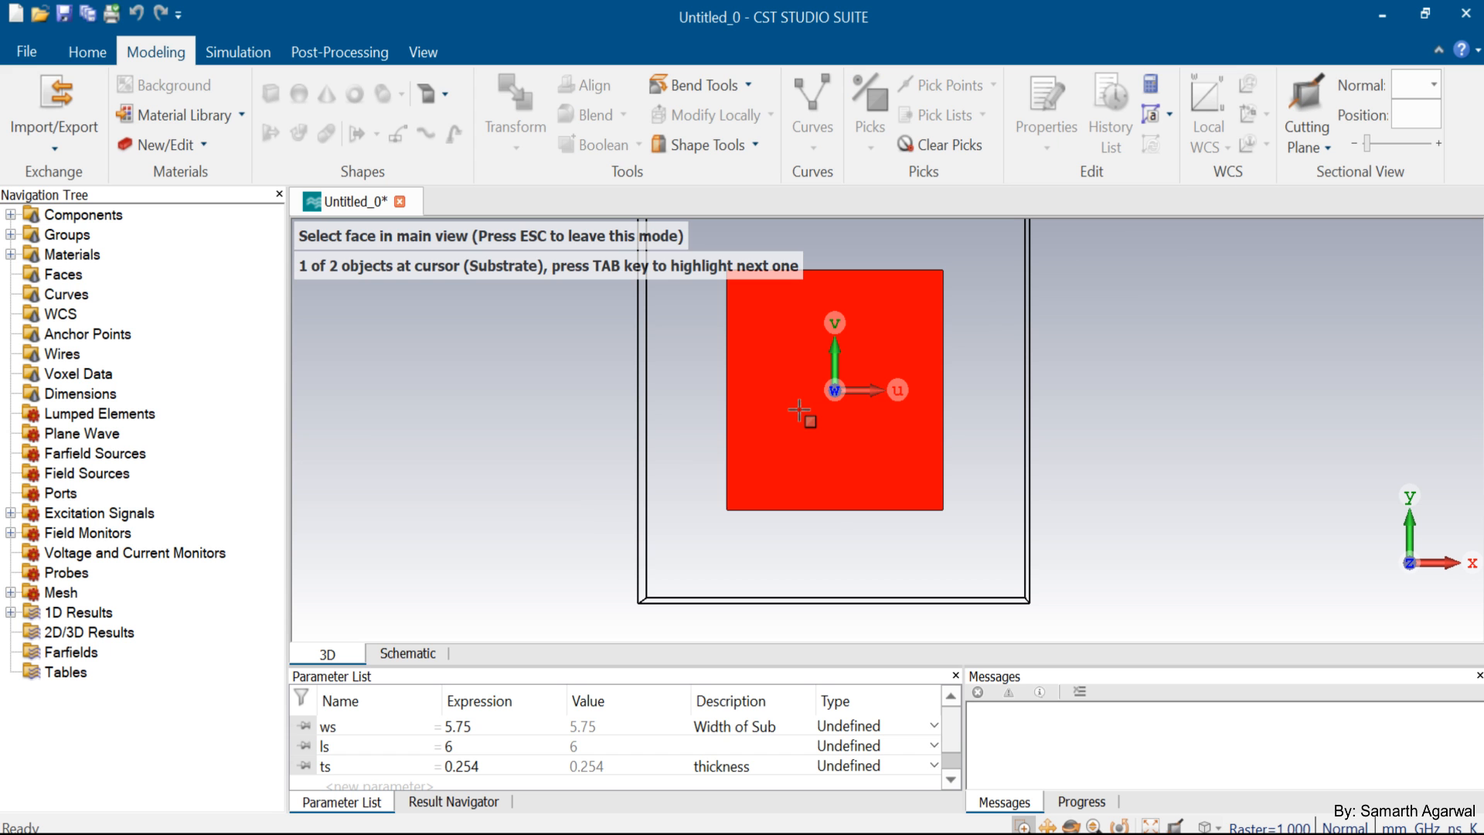
double_click(799, 411)
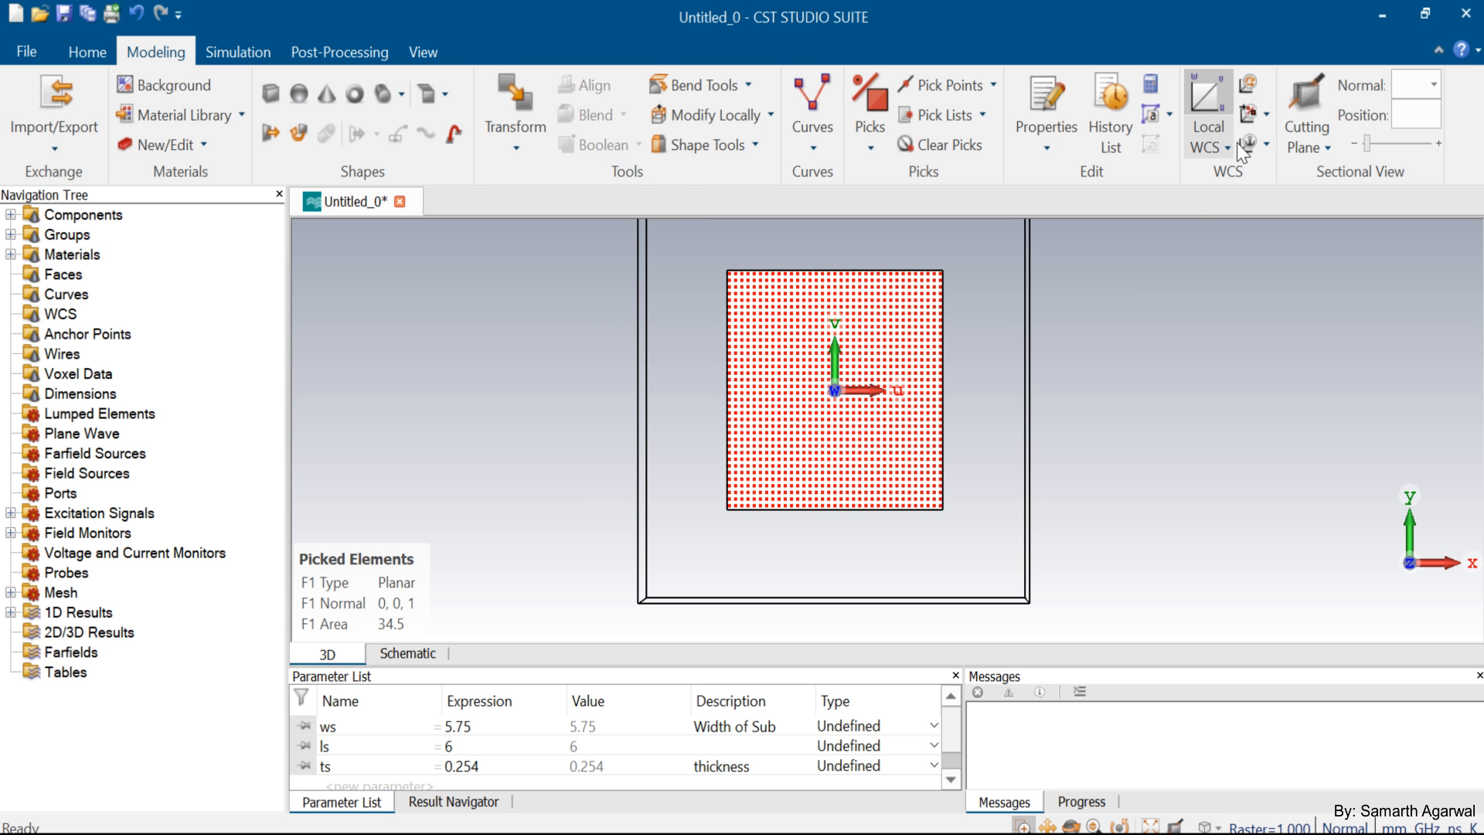
click(1266, 115)
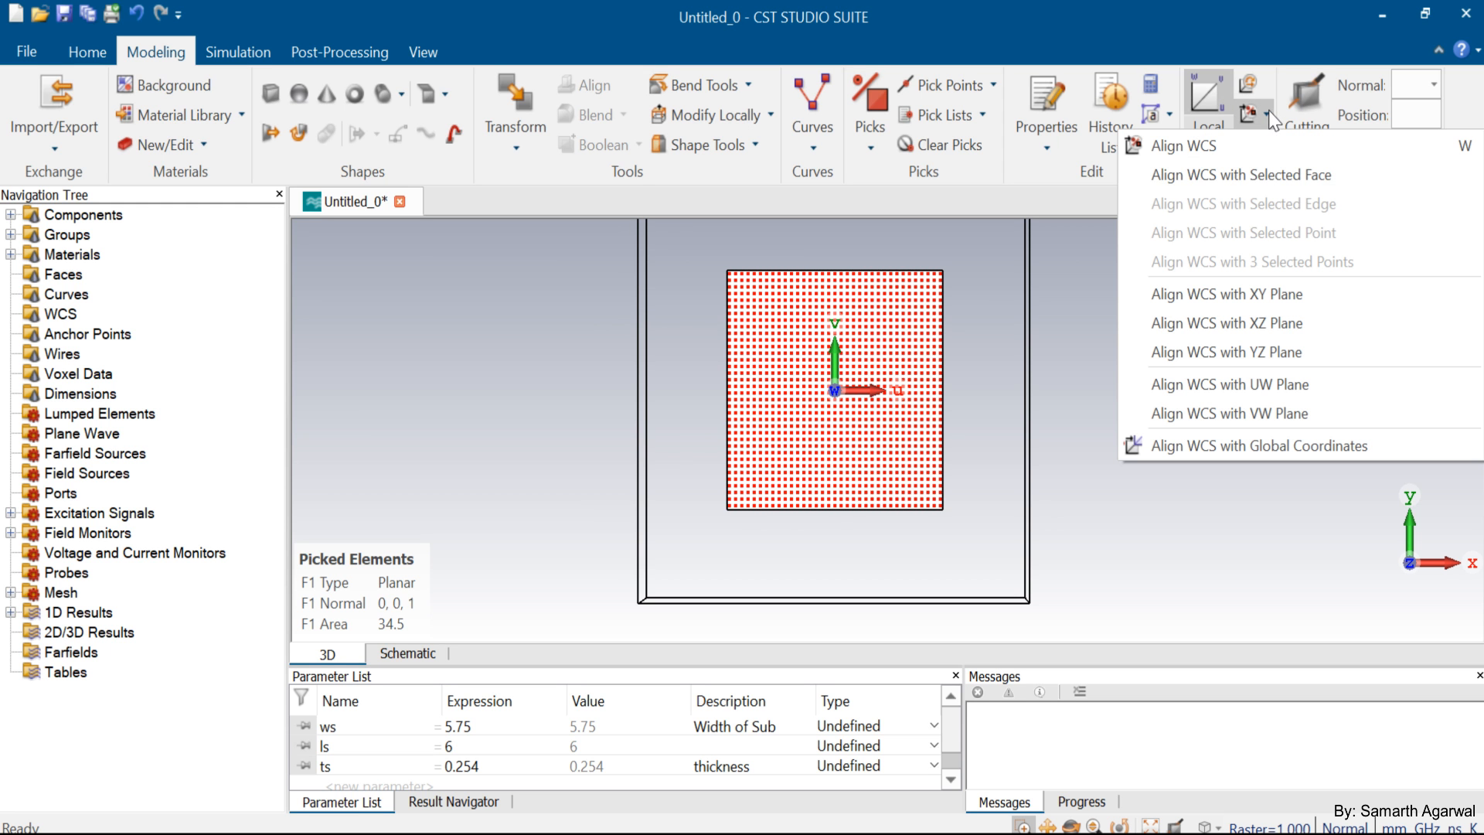
click(1260, 176)
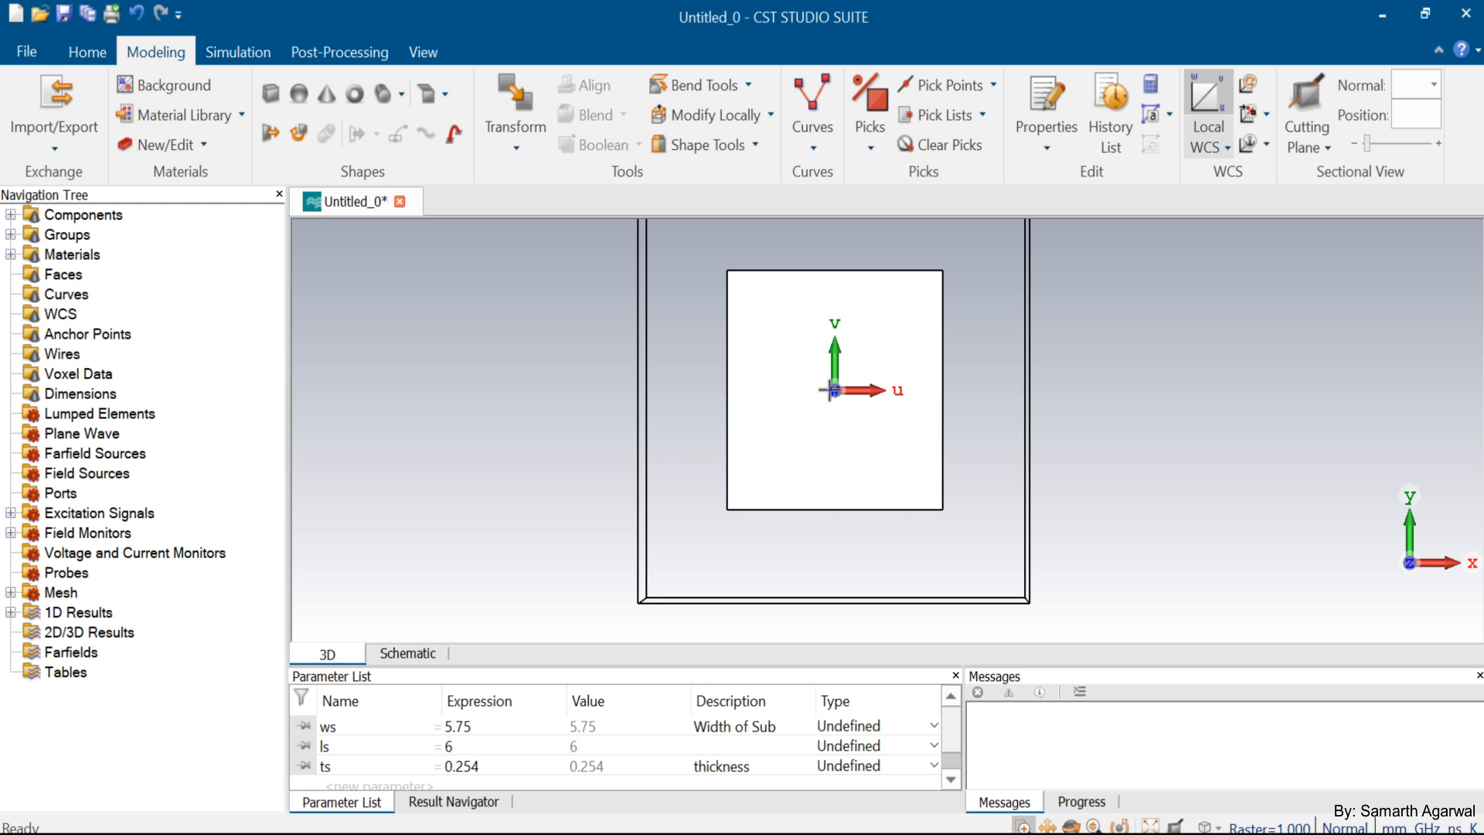
ctrl+drag(829, 390, 988, 418)
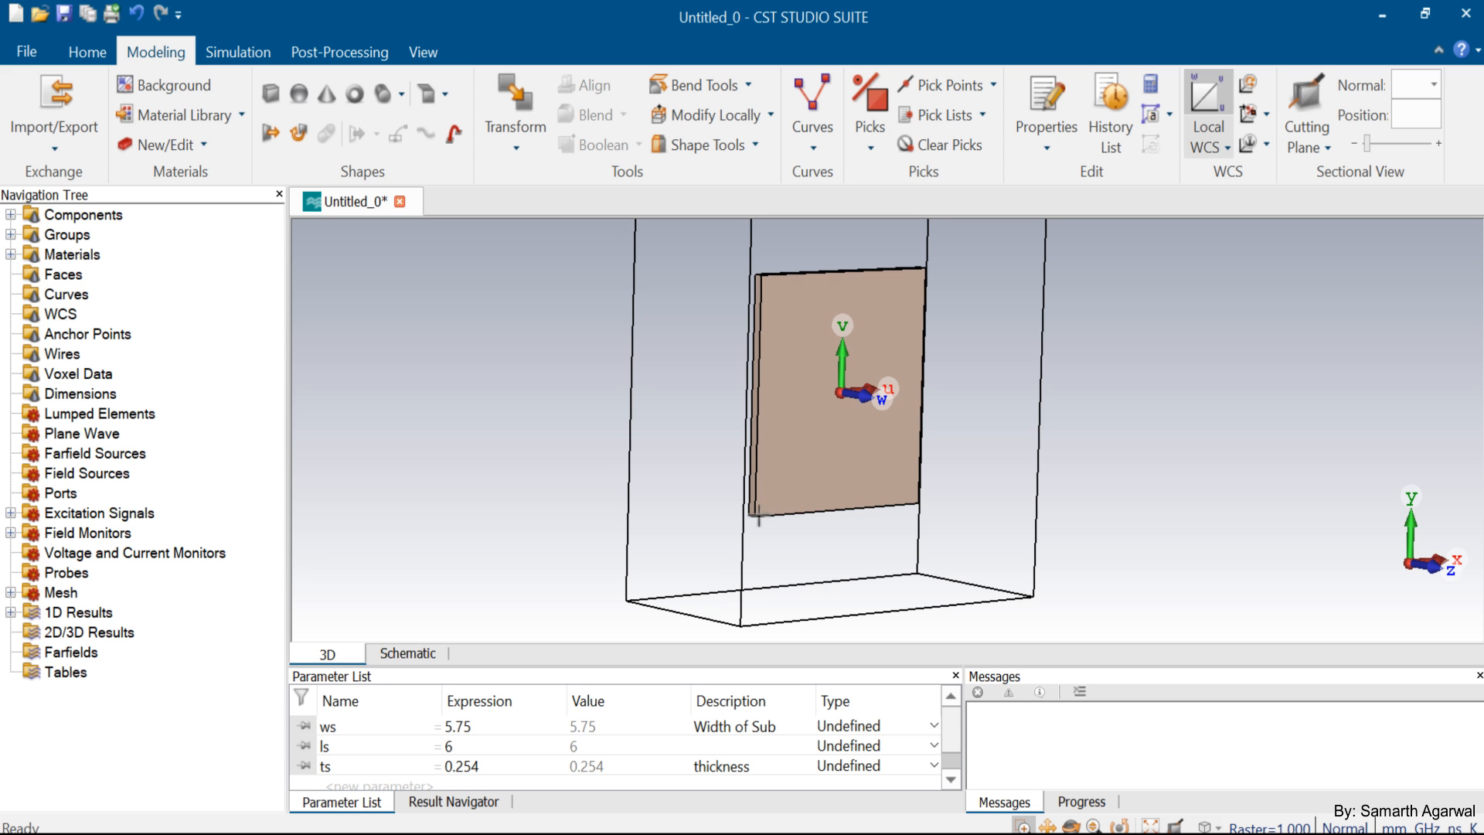
mouse_move(756, 516)
mouse_down()
mouse_move(858, 568)
mouse_move(749, 557)
mouse_move(672, 510)
mouse_move(626, 515)
mouse_up()
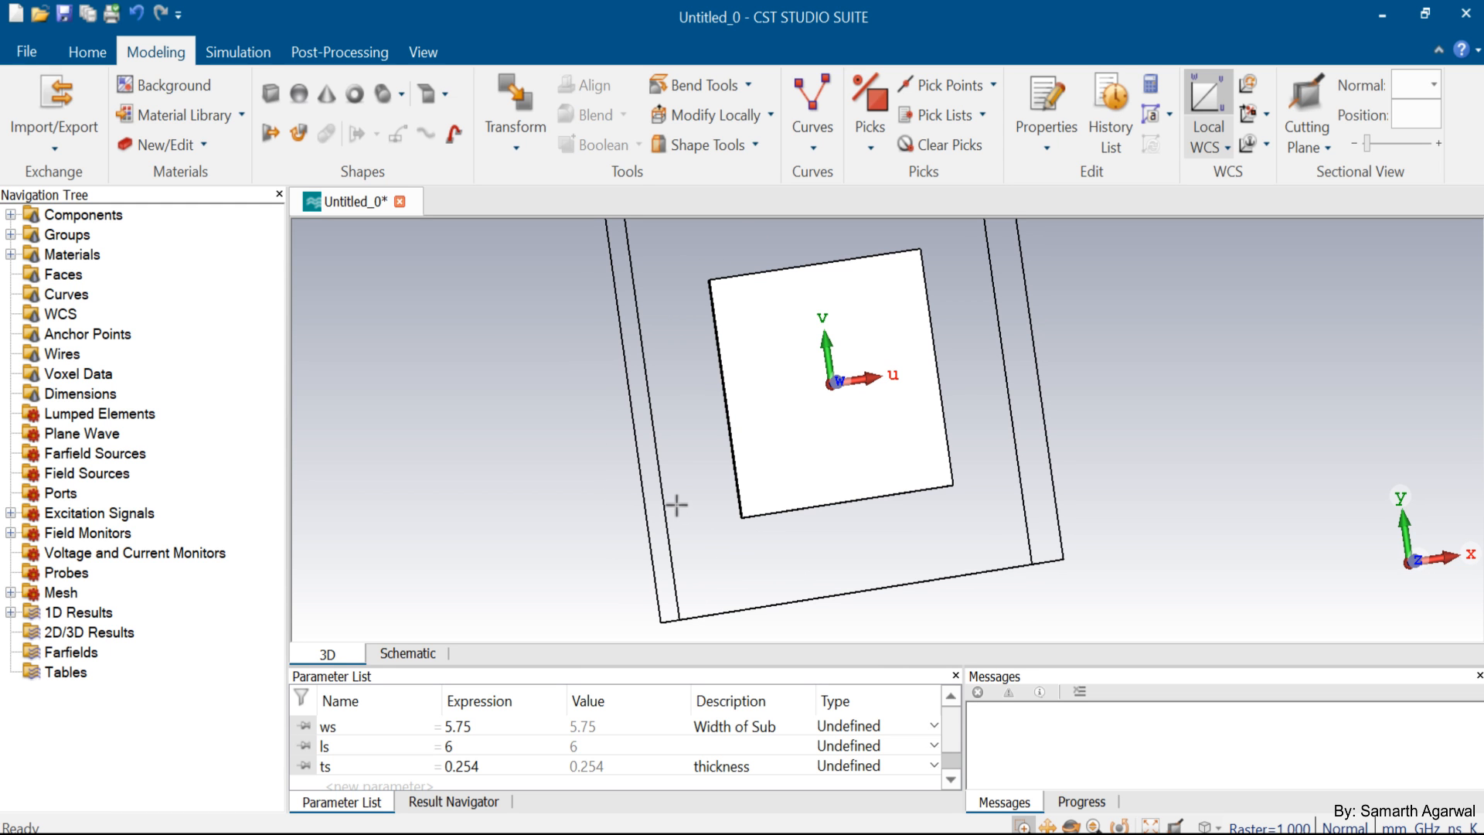
drag(668, 504, 596, 391)
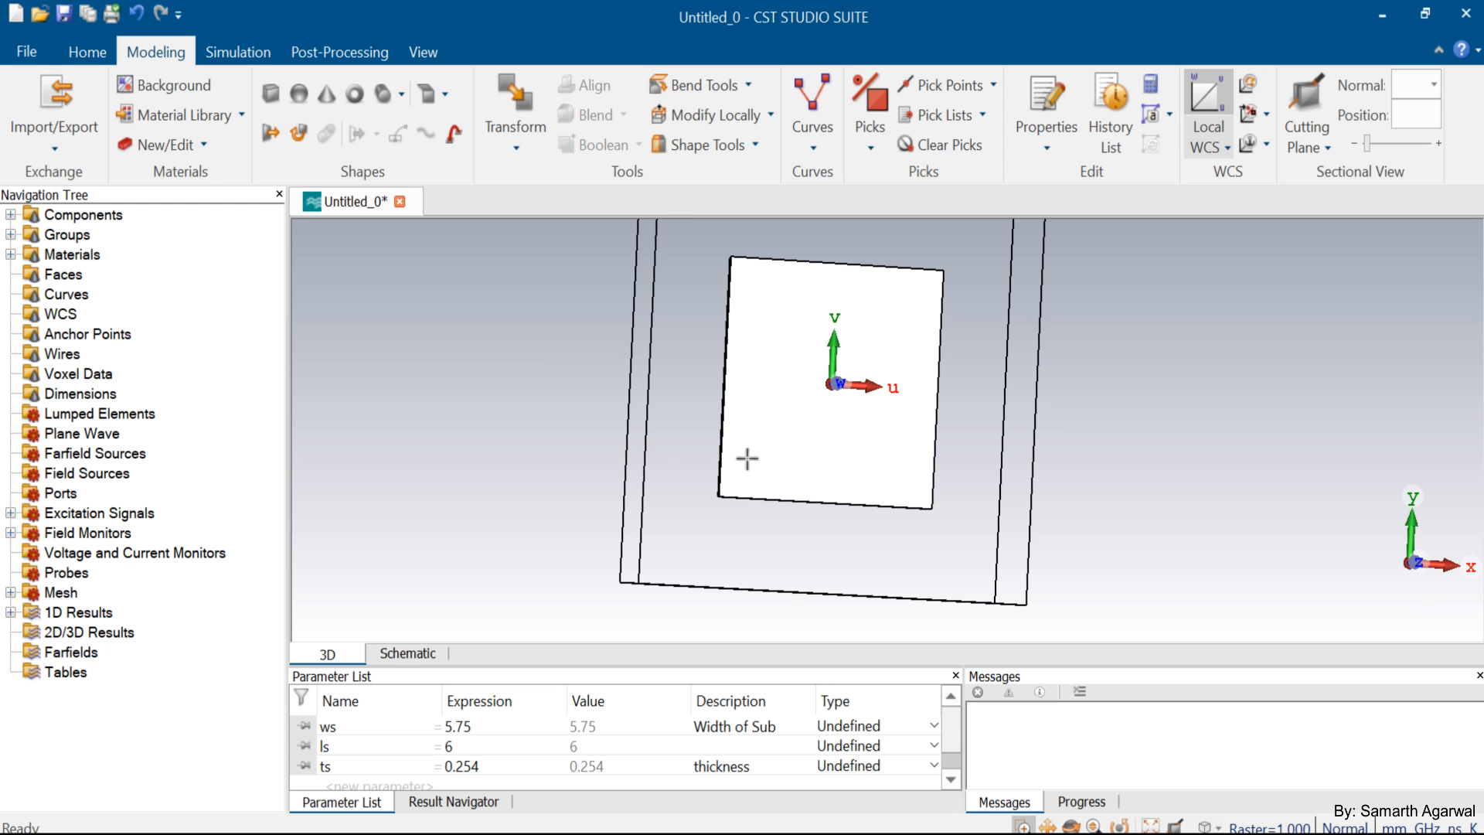
key(5)
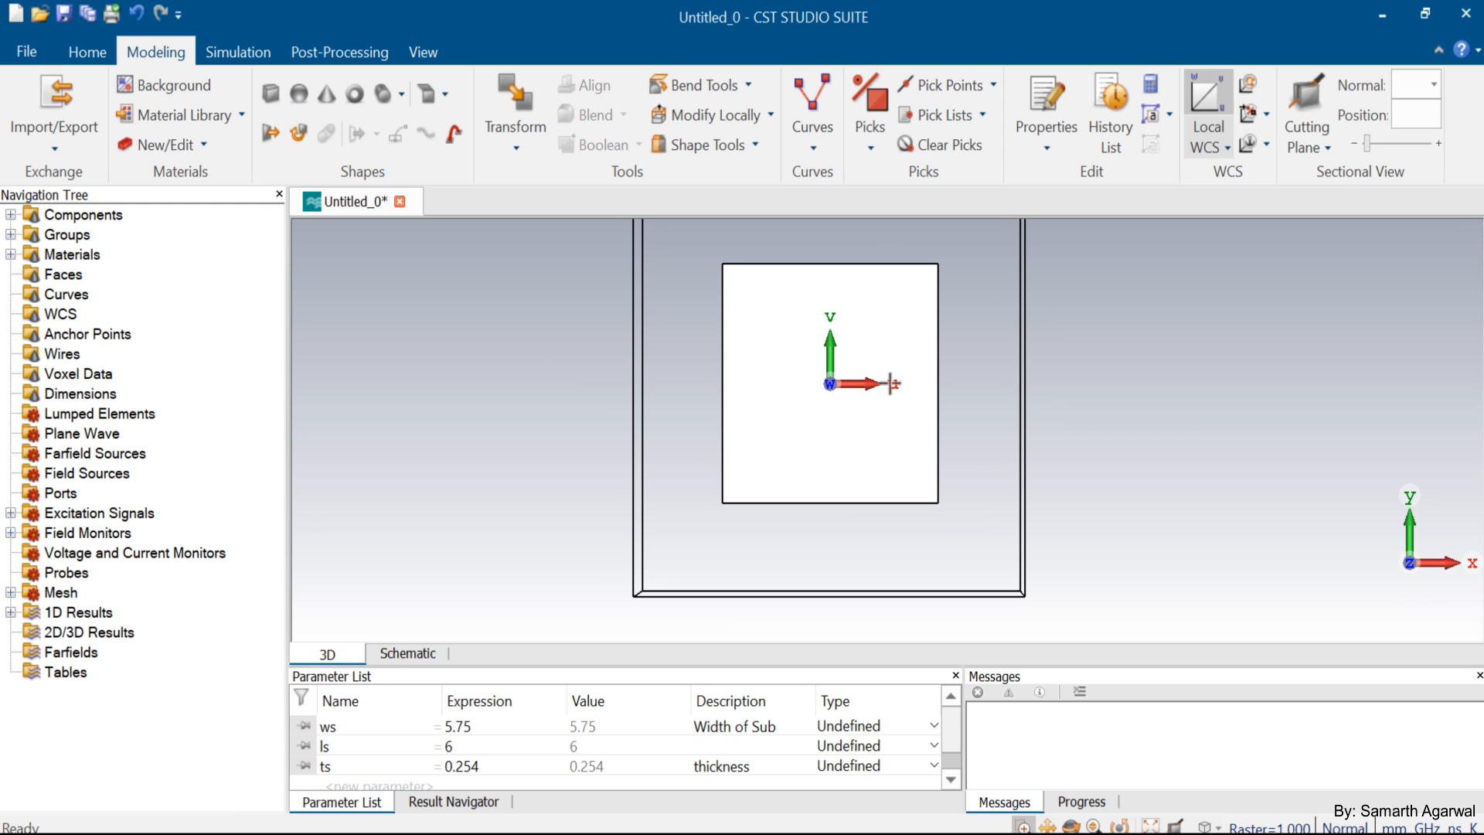
middle_drag(889, 384, 881, 409)
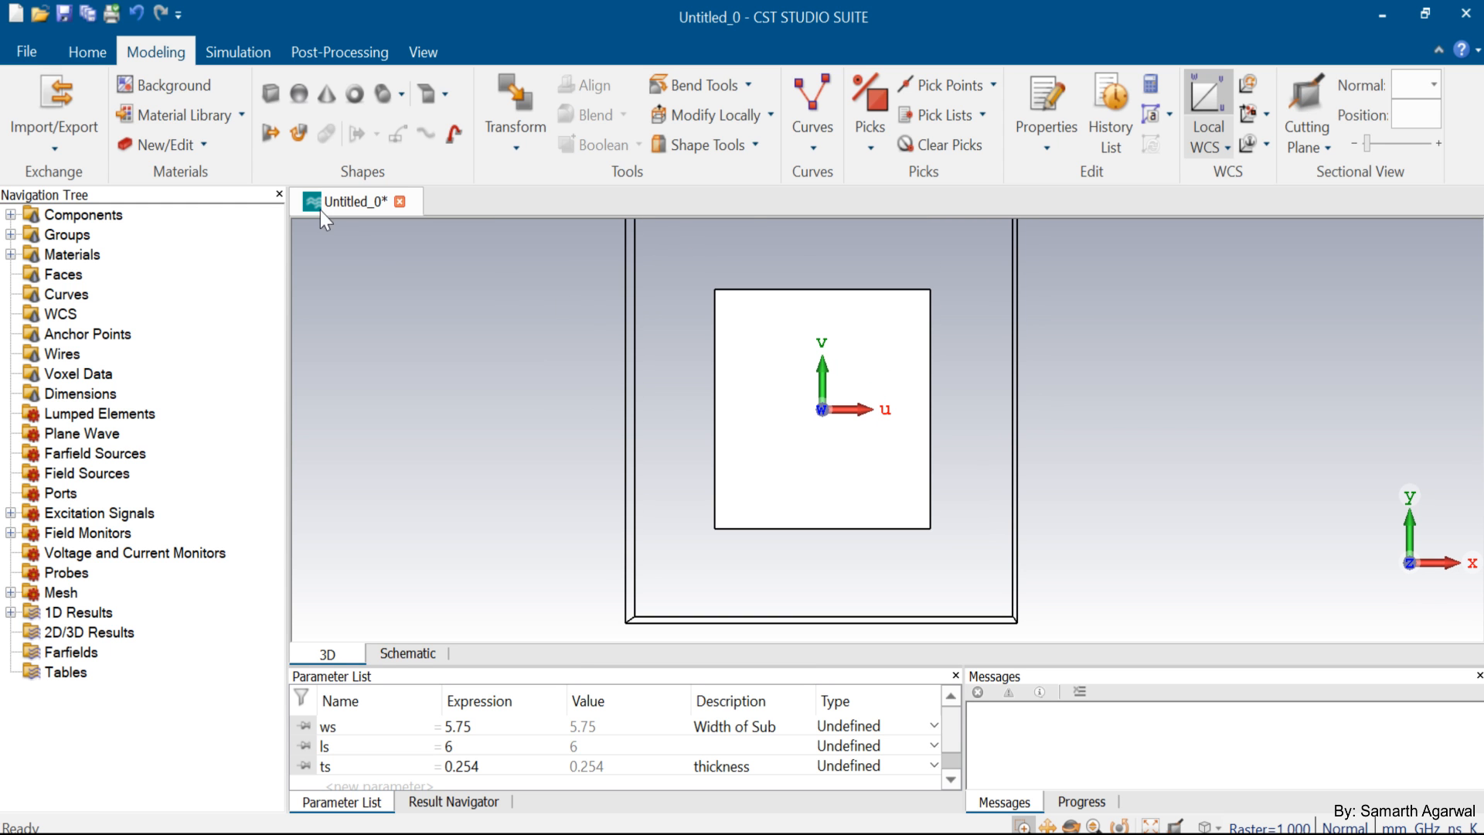
Start a brick named Patch by numeric entry, with its U range from -wp/2 to wp/2
click(270, 94)
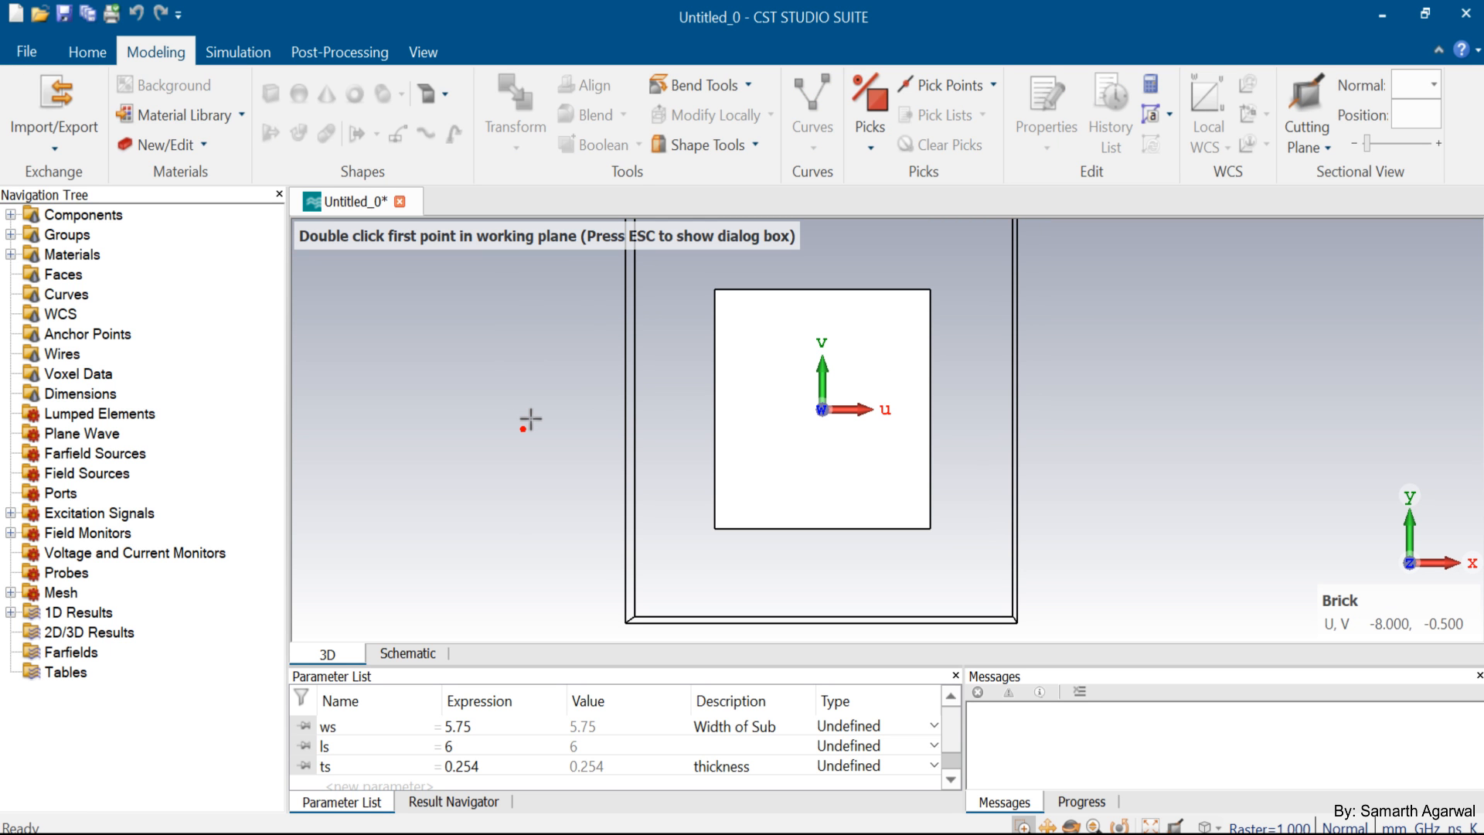
key(Escape)
text(Patch)
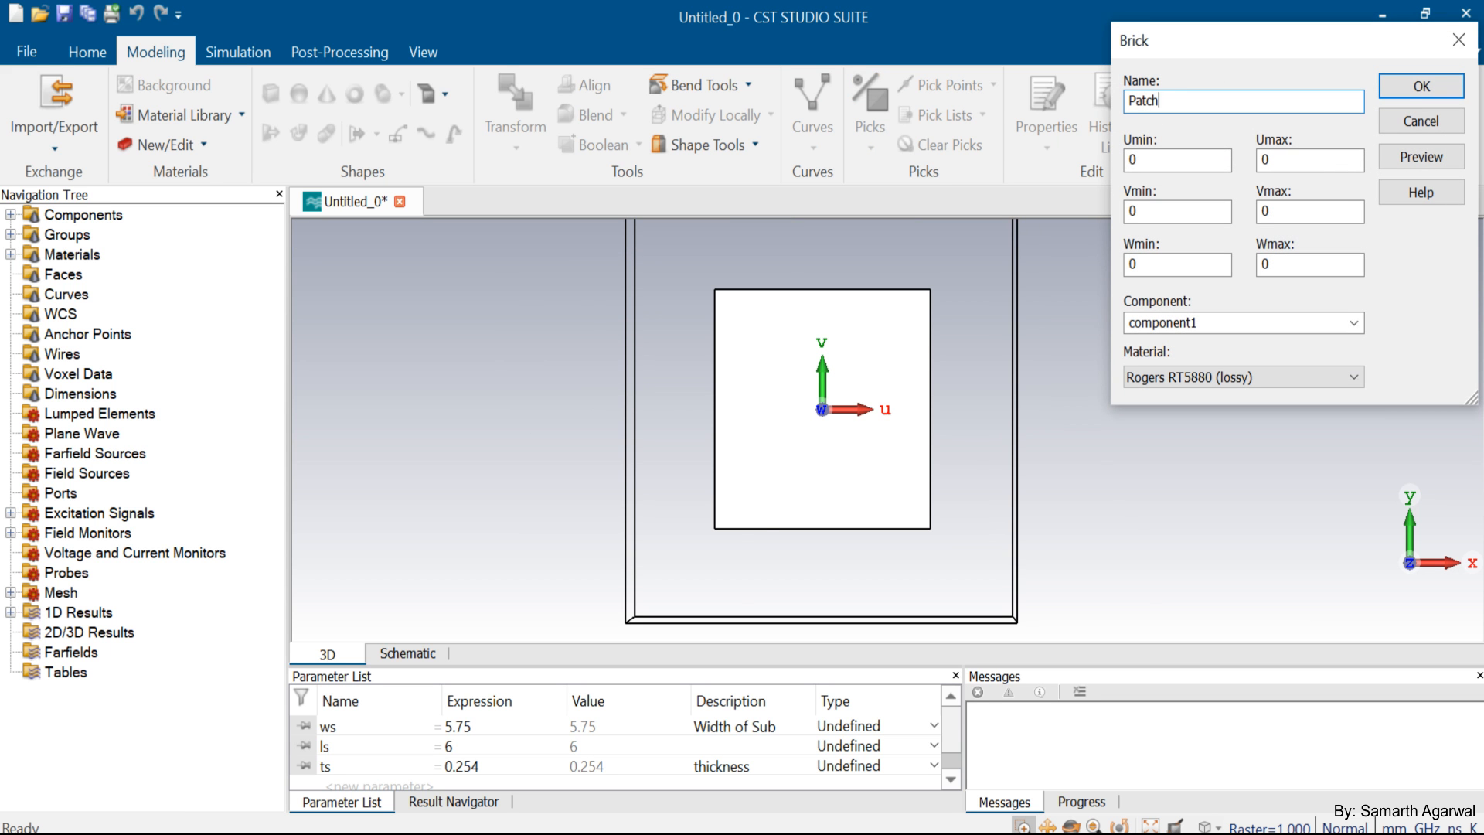
key(Tab)
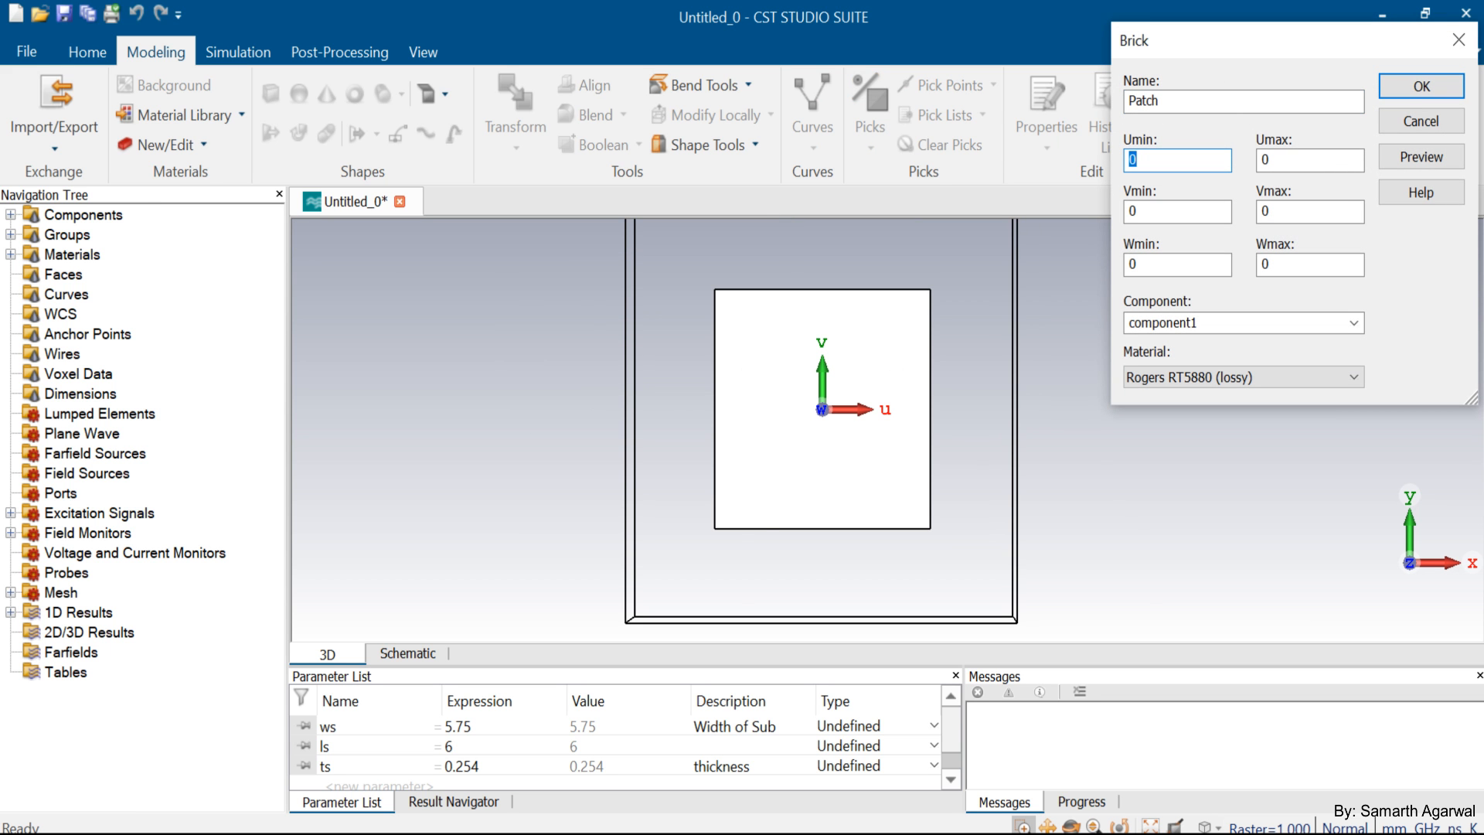
text(-wp/2)
key(Tab)
text(wp/2)
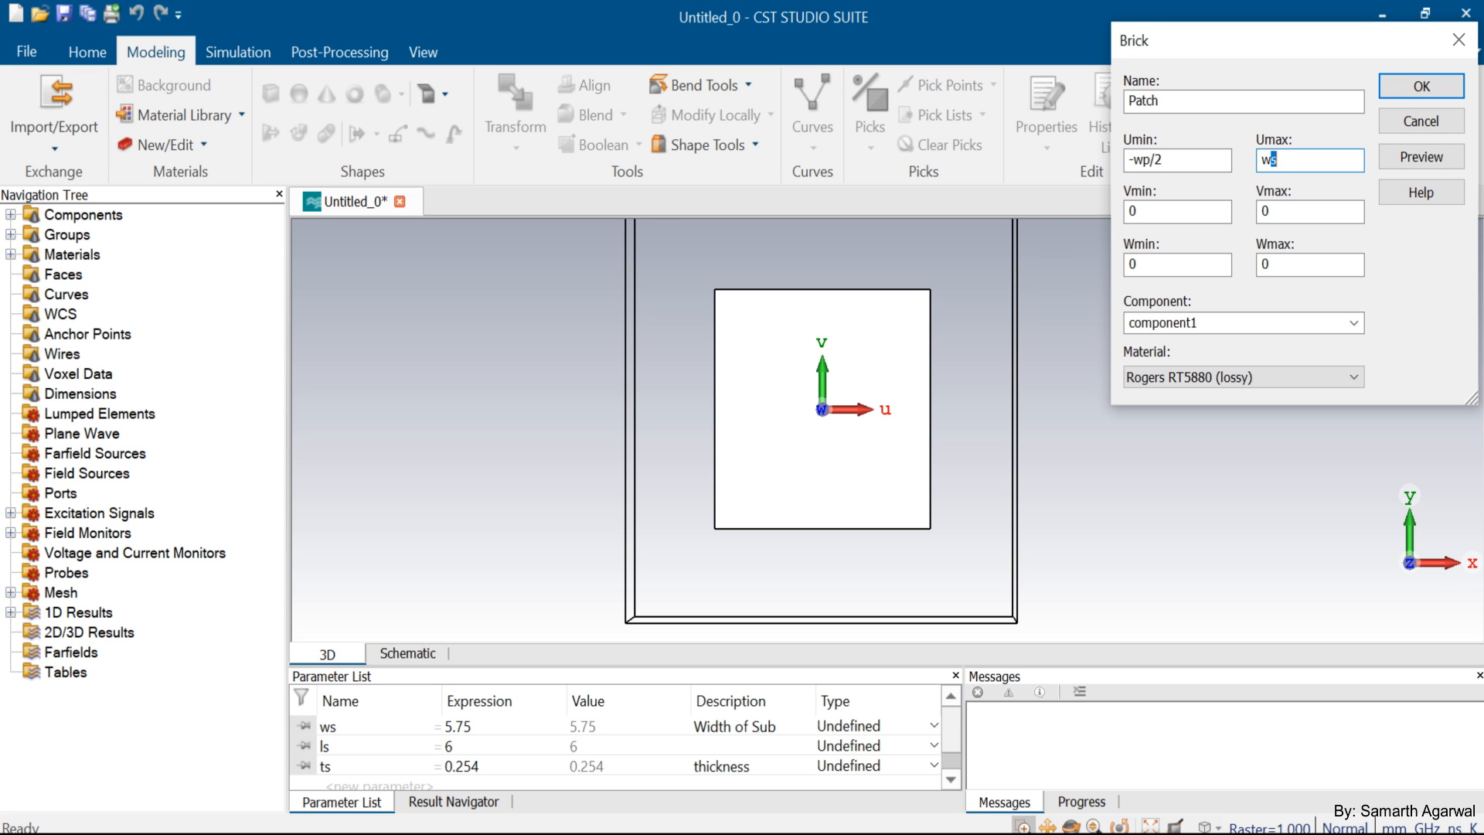
Set the Patch brick's V range from -lp/2 to lp/2 and its maximum W to tc
key(Tab)
text(-lp/2)
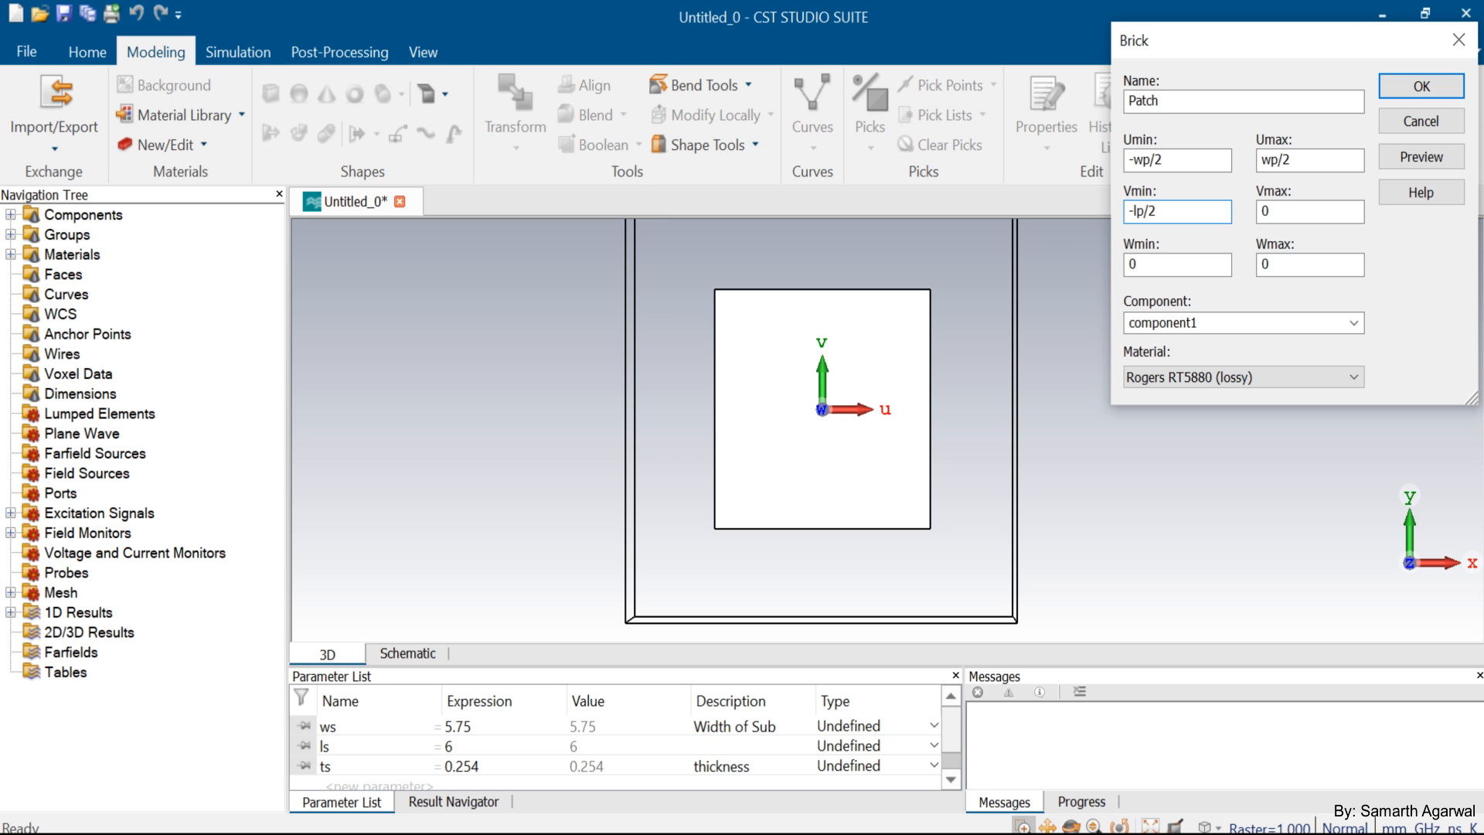
key(Tab)
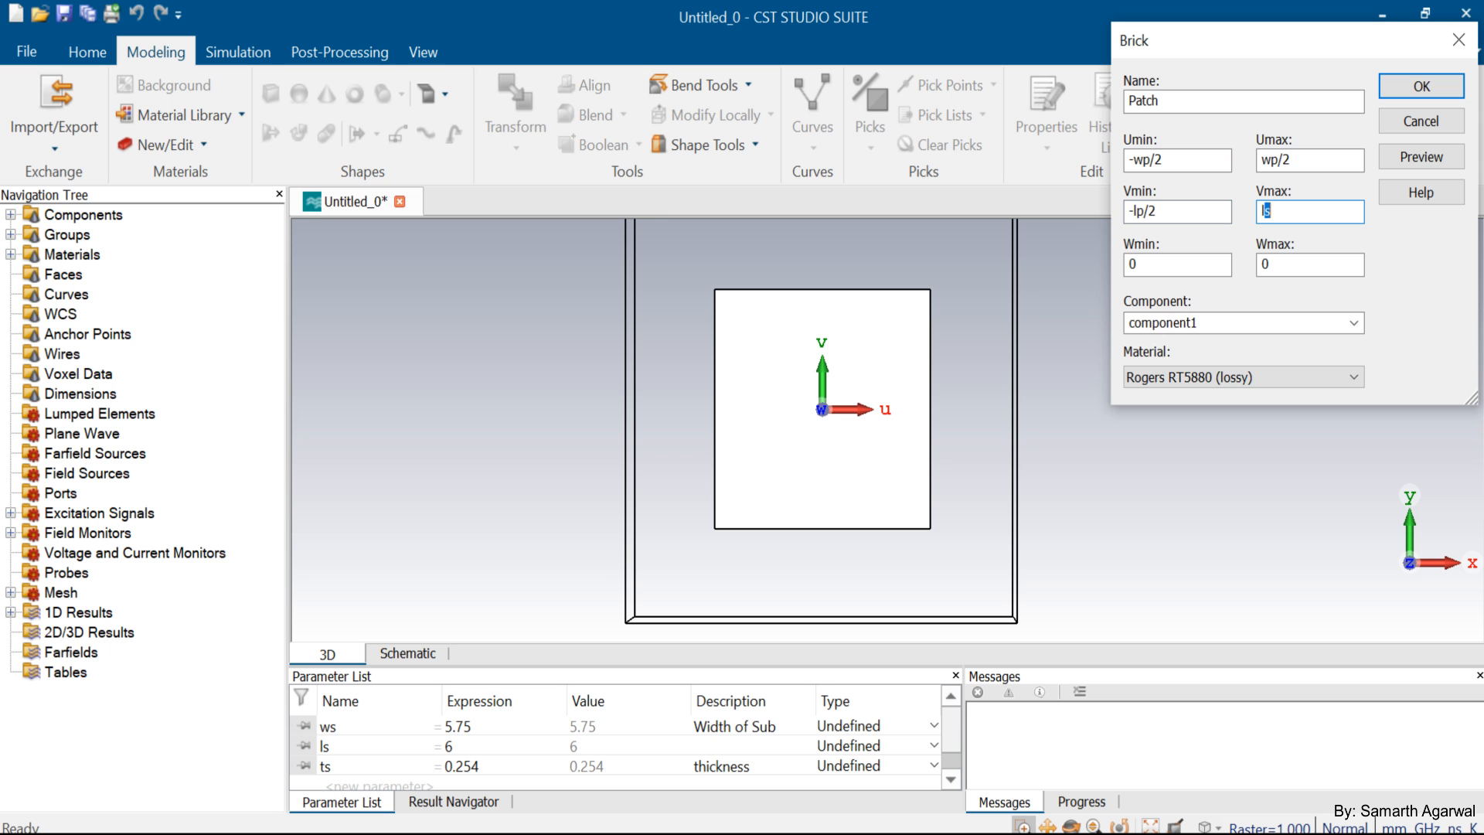
text(lp/2)
key(Tab)
key(Tab)
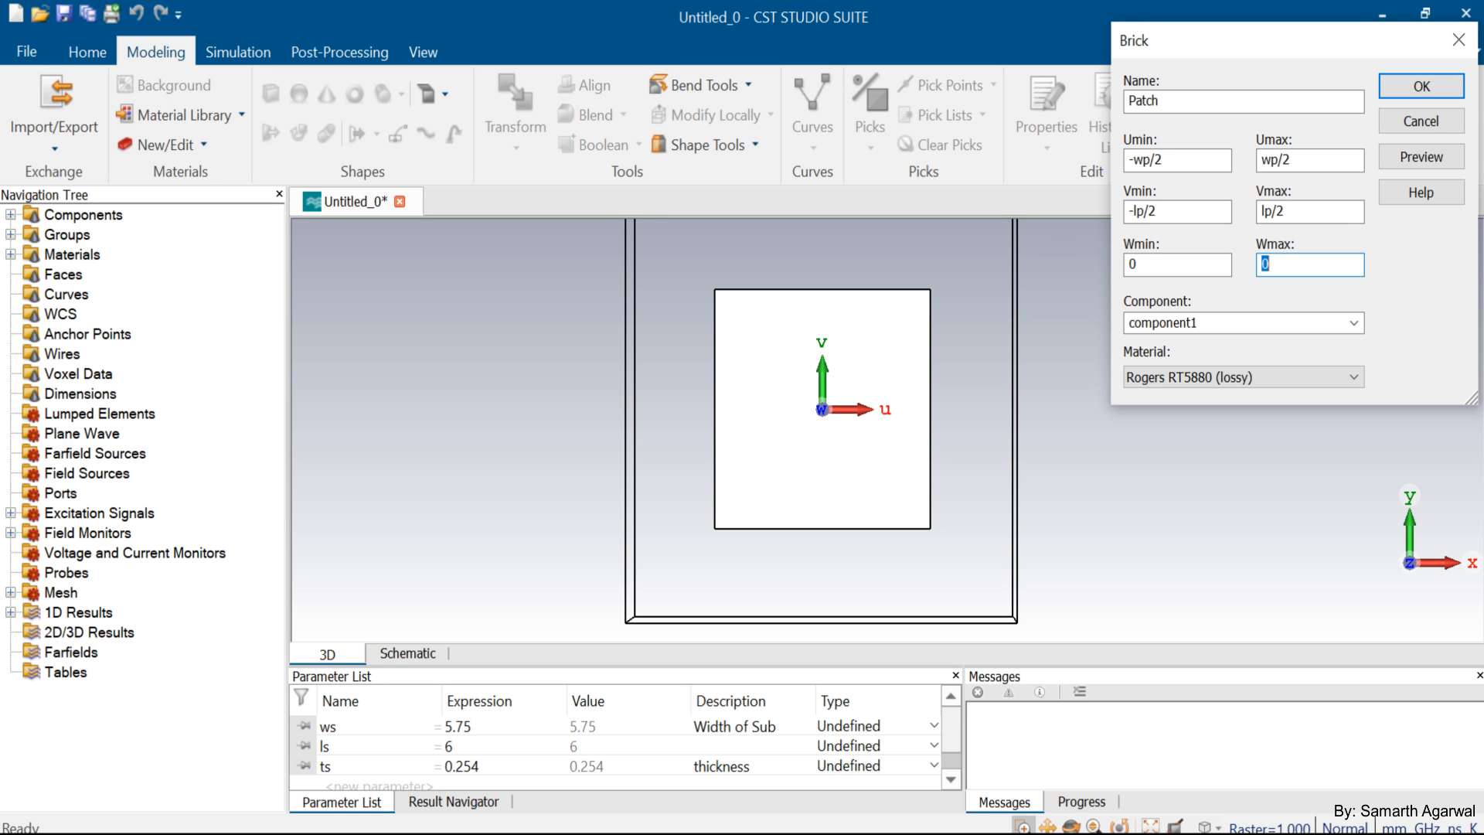
text(=)
key(BackSpace)
text(ts)
Load Copper (annealed) from the material library as the Patch brick's material
click(1207, 377)
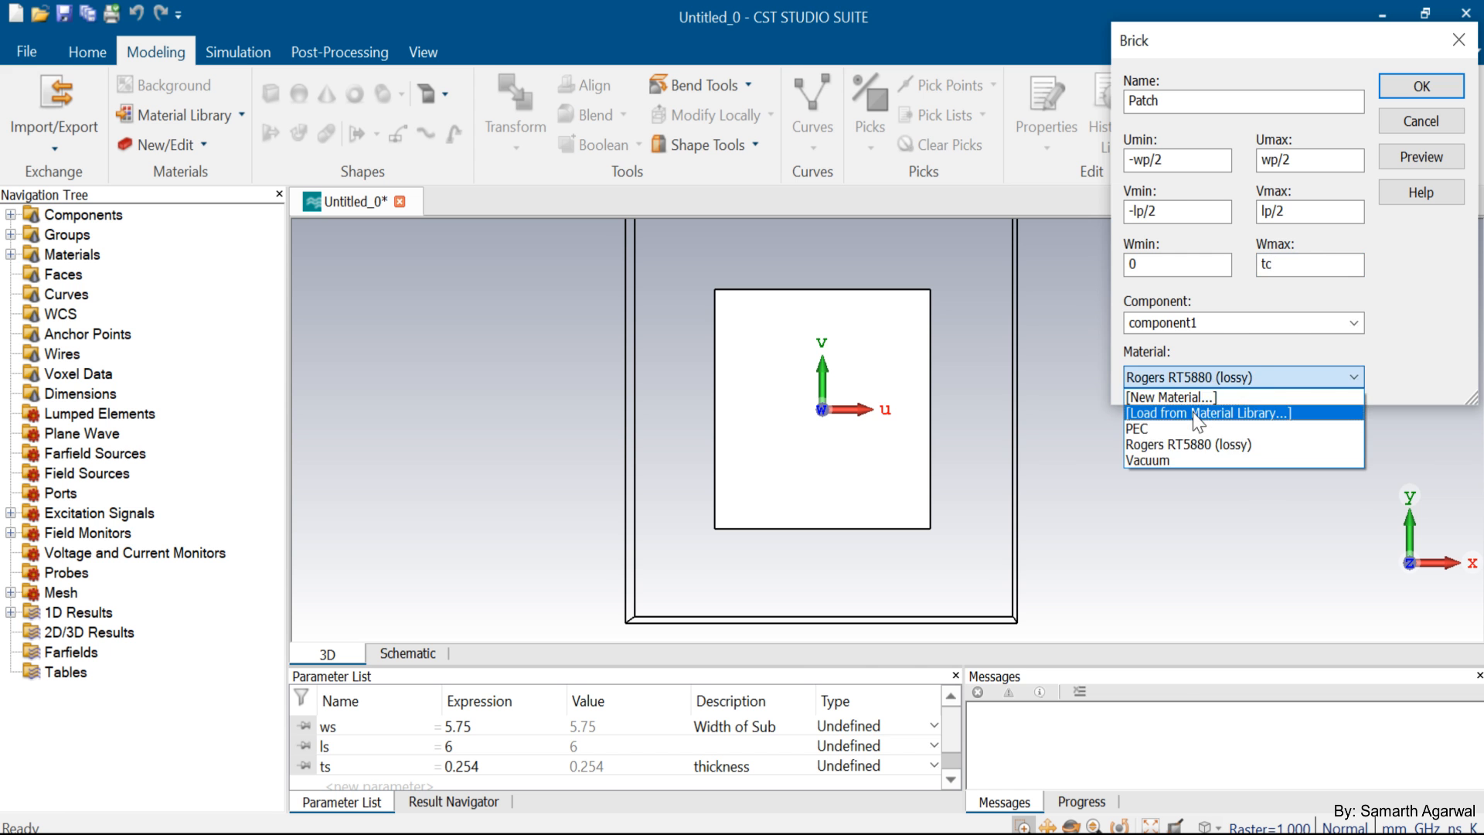
click(1193, 412)
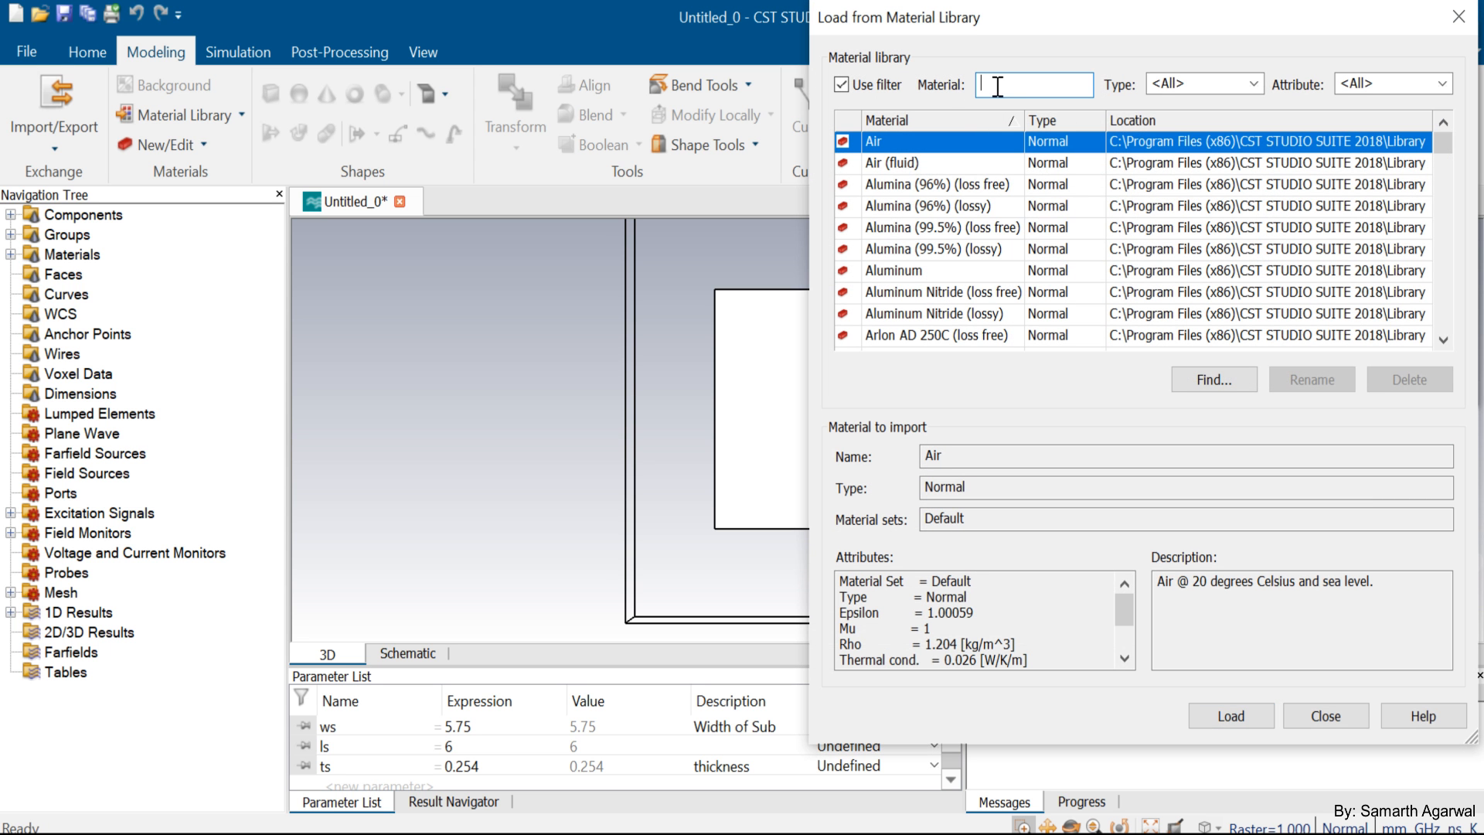
text(Copper)
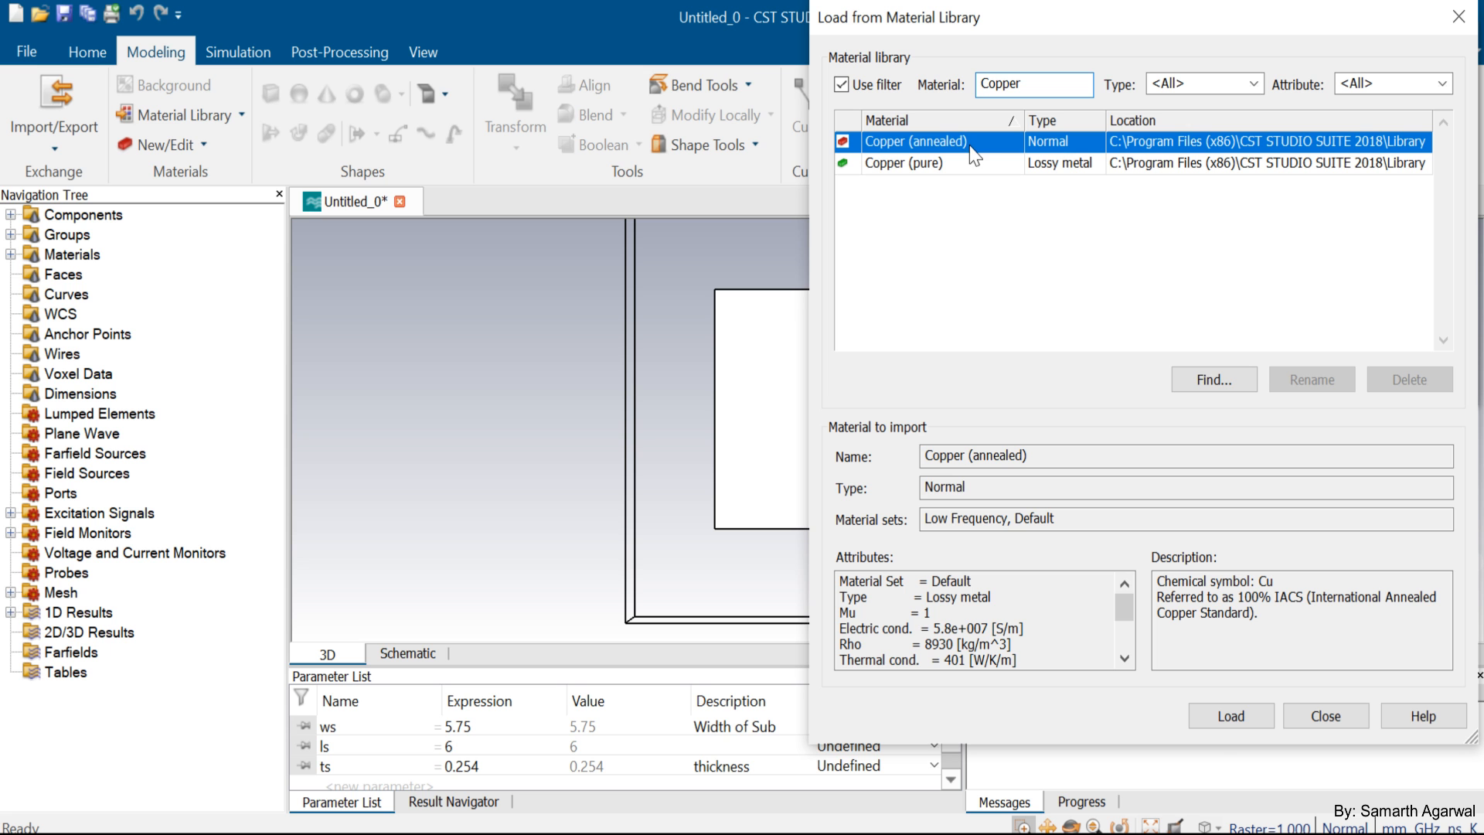
click(1216, 722)
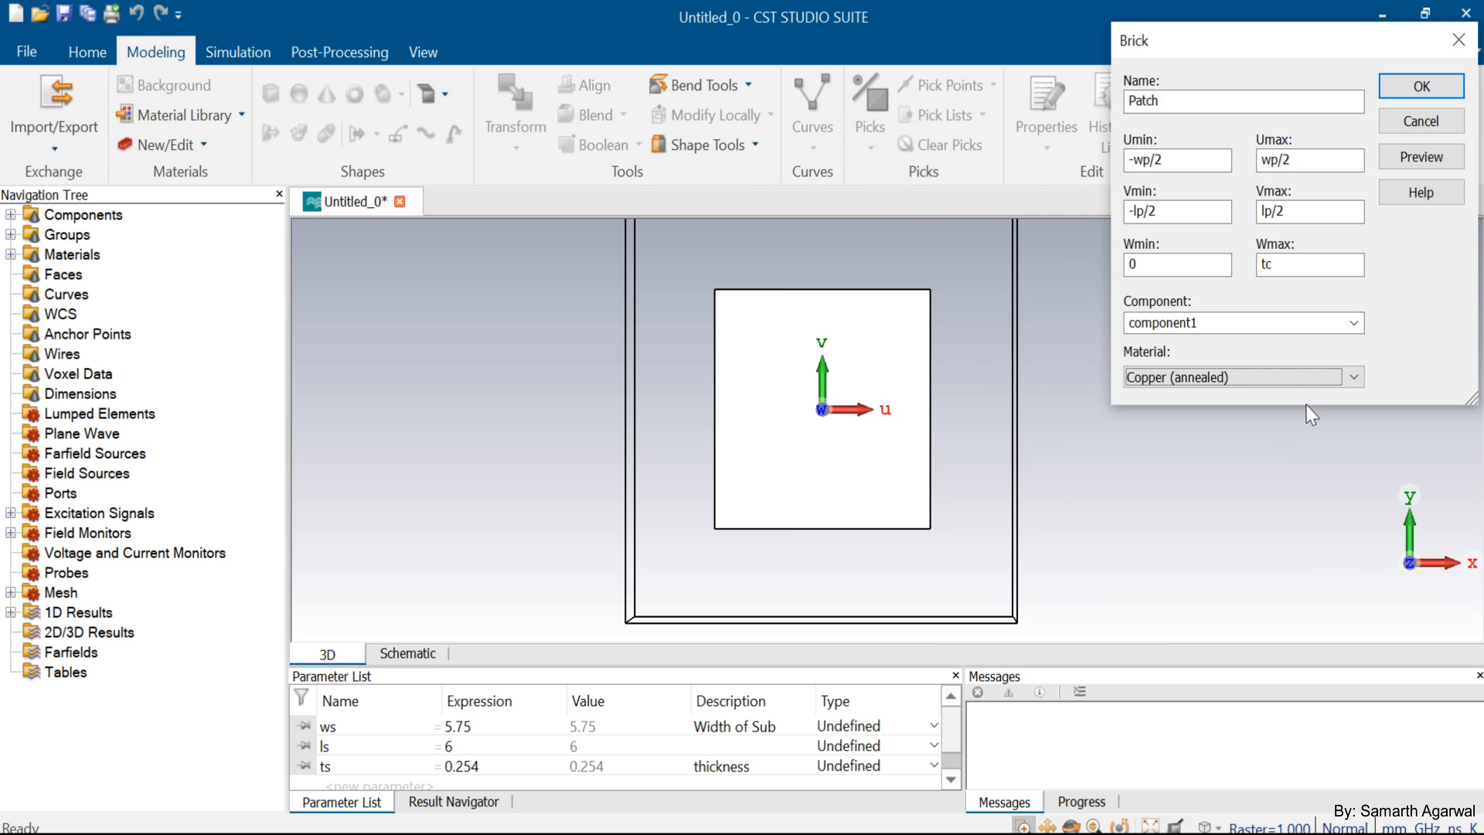
Preview the patch, define the missing parameters wp = 4, lp = 3.35 and tc = 0.017, and create the brick
click(1419, 158)
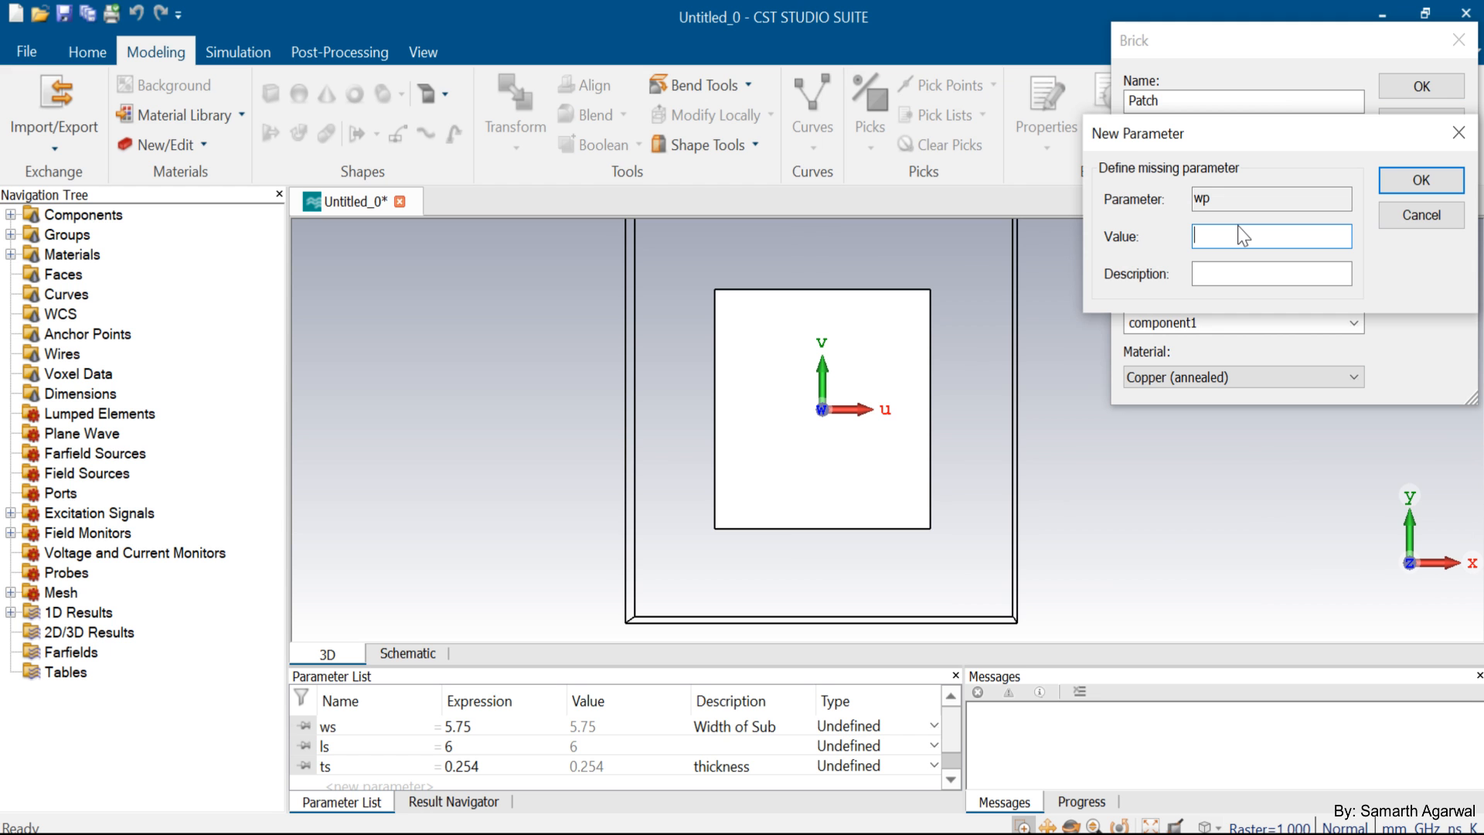
text(4)
key(Return)
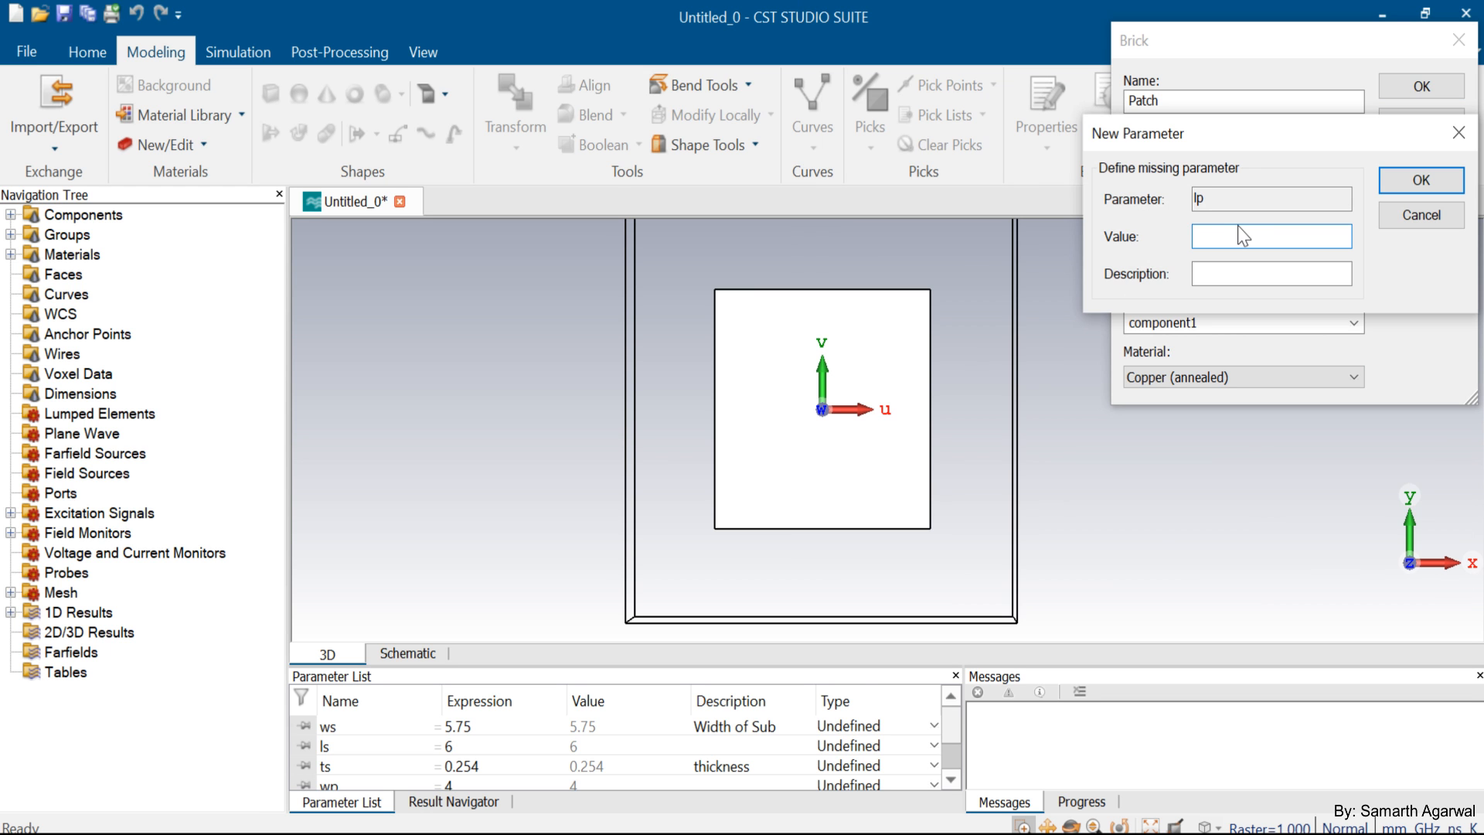
text(3.35)
key(Return)
text(0.017)
key(Return)
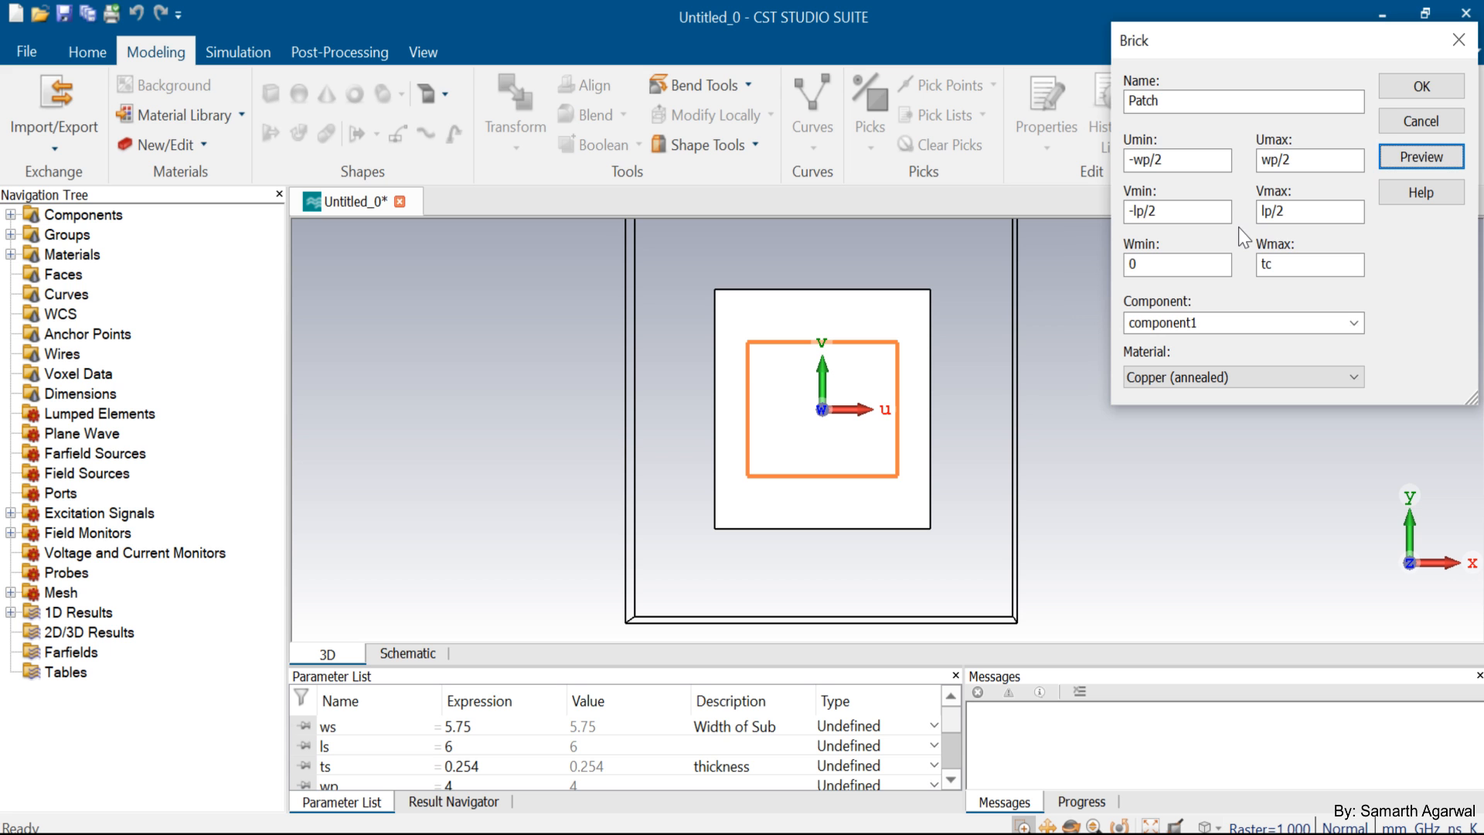
click(1396, 86)
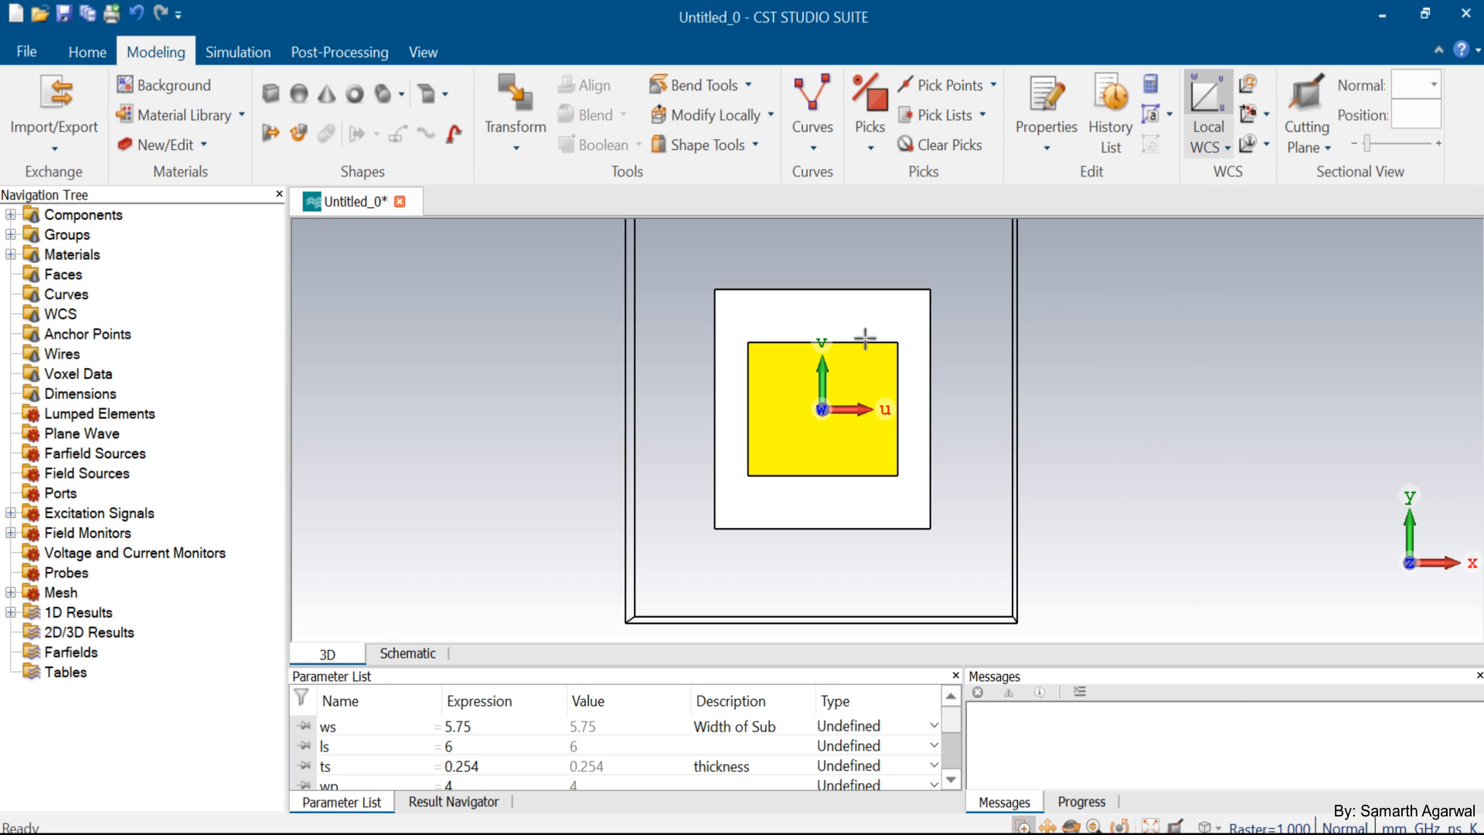